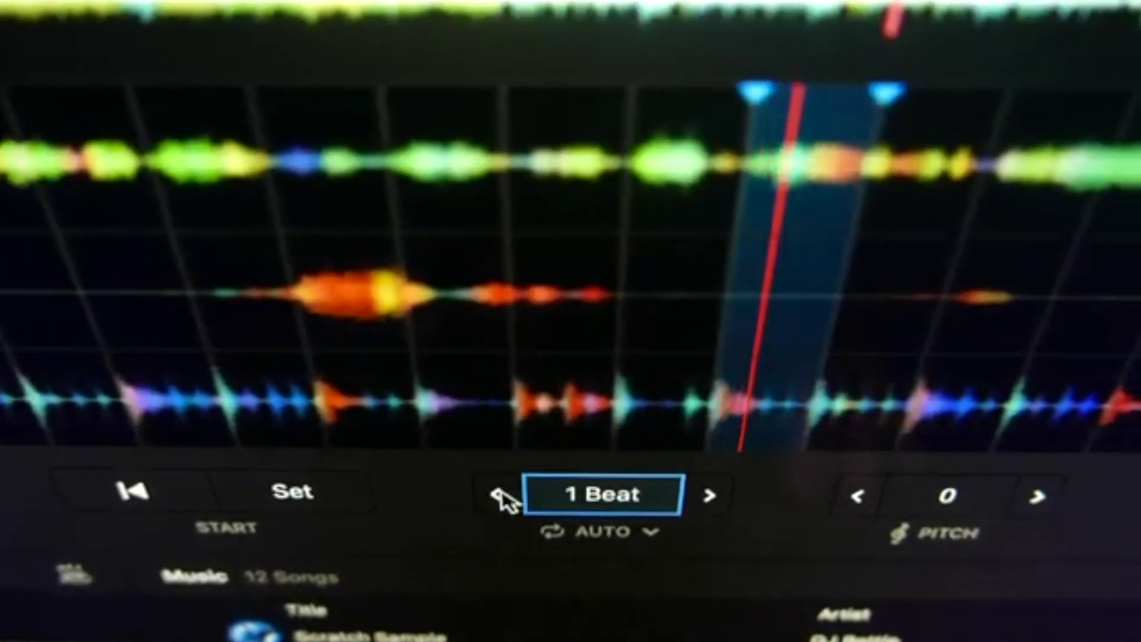
# Halve the loop length of This Feeling with the loop-size arrow.
pyautogui.click(500, 496)
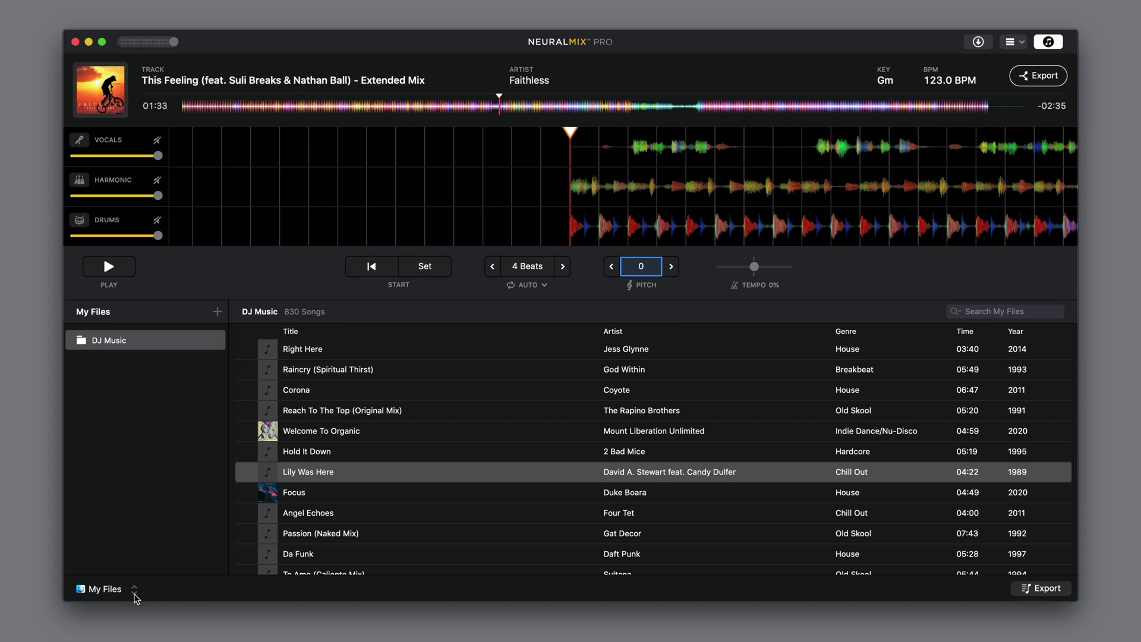
pyautogui.click(134, 591)
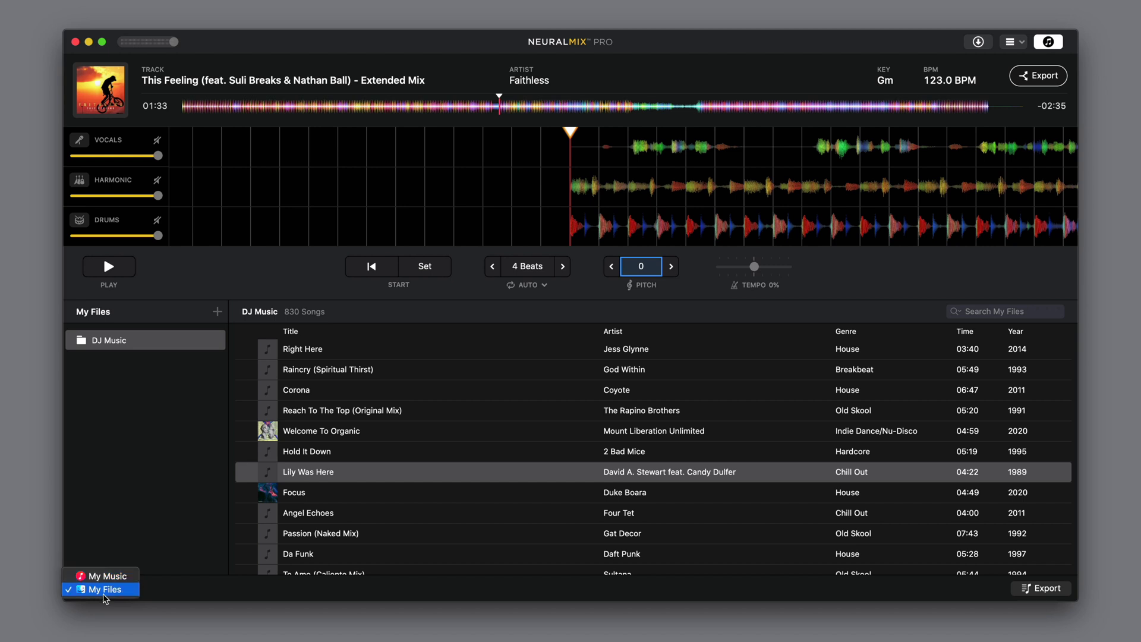
pyautogui.click(106, 589)
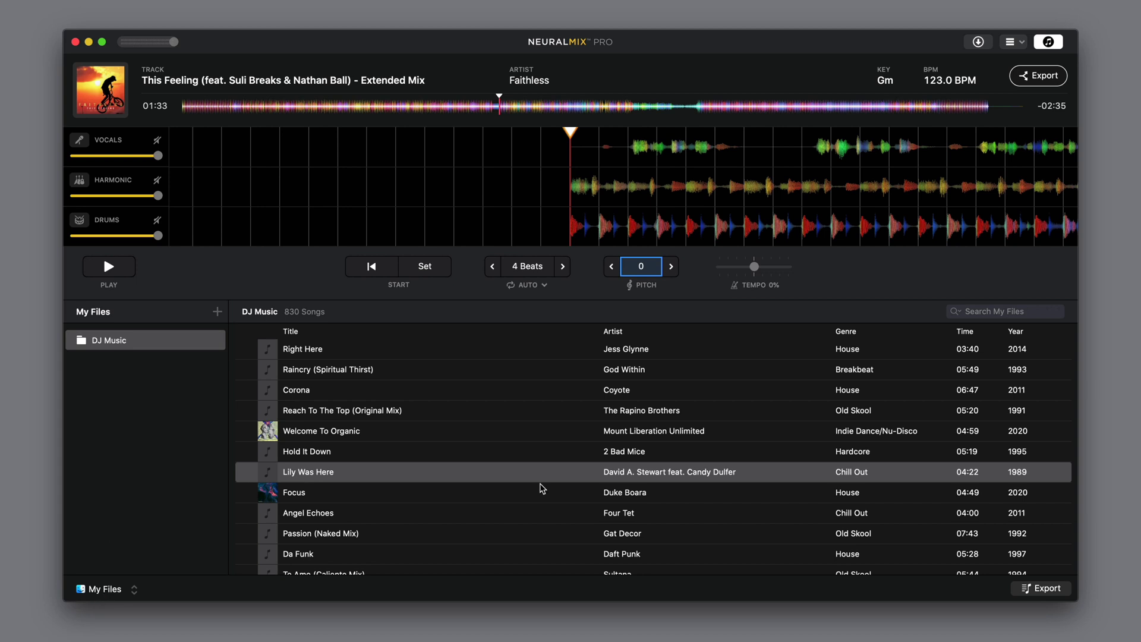
pyautogui.scroll(-5, 540, 483)
pyautogui.scroll(5, 540, 483)
pyautogui.rightClick(620, 331)
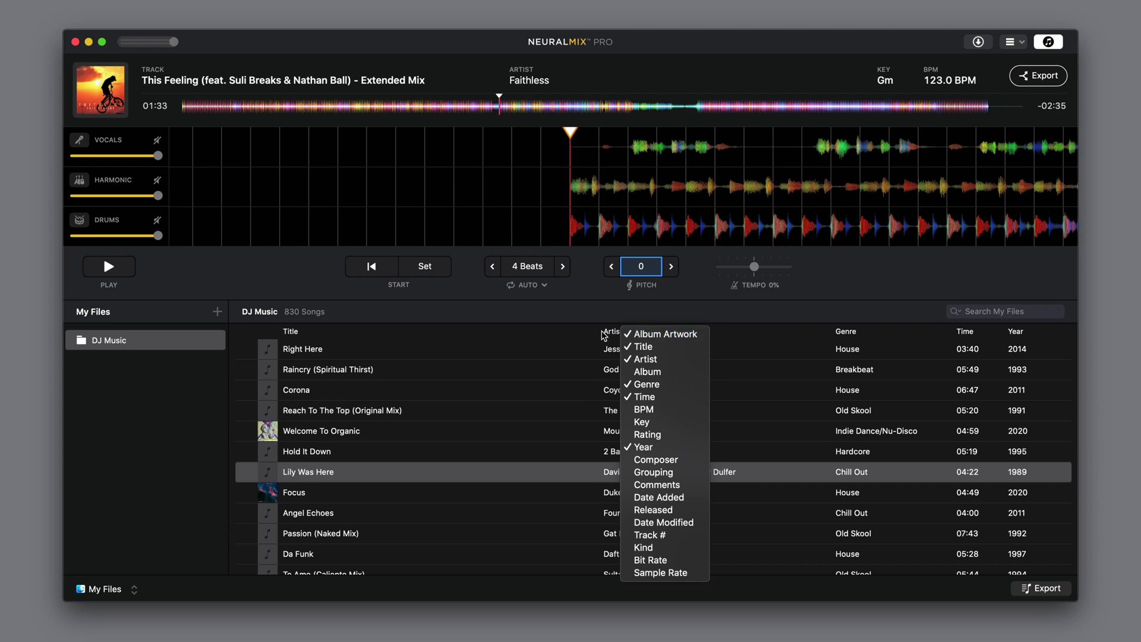
pyautogui.click(604, 335)
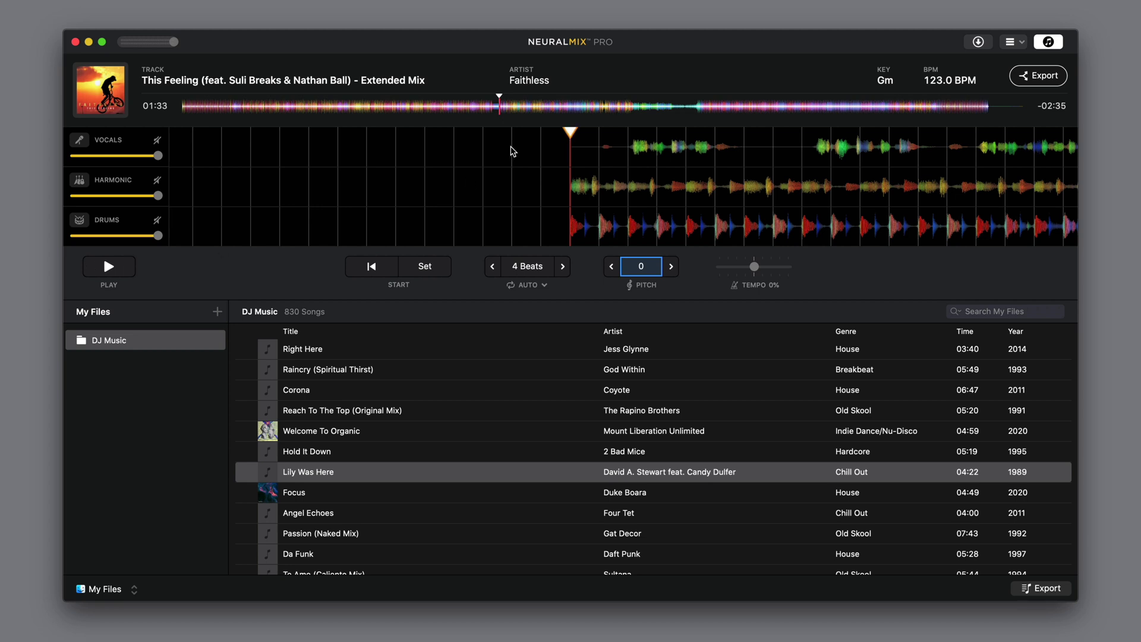
# Play This Feeling, nudge the waveform about a beat forward, and set a start cue there.
pyautogui.click(109, 266)
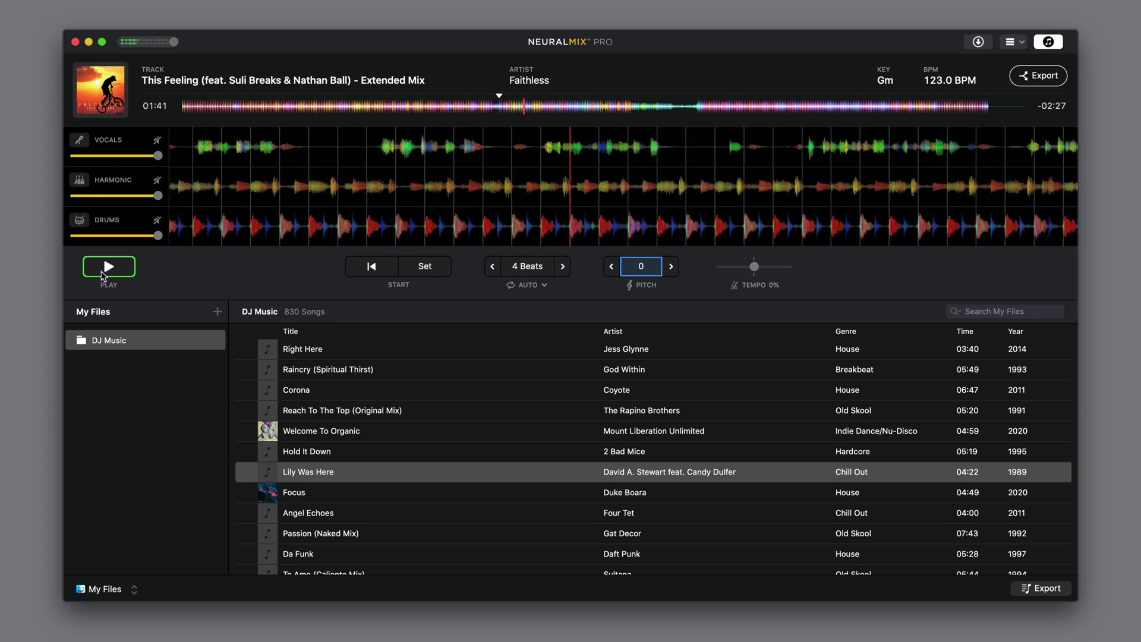
pyautogui.moveTo(700, 243); pyautogui.dragTo(589, 211)
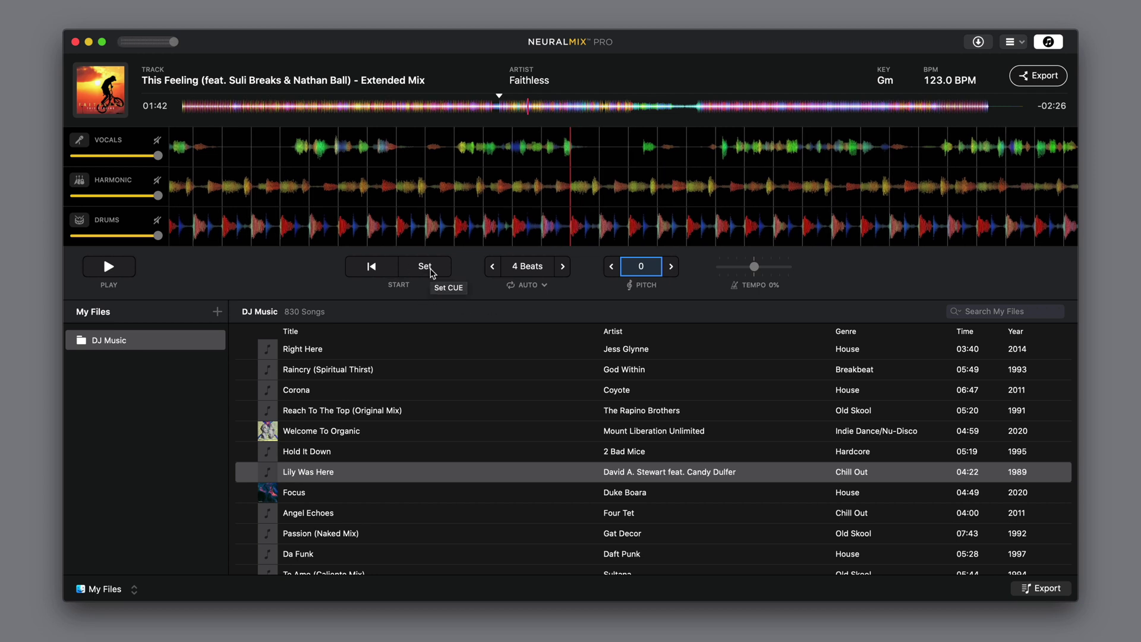
pyautogui.click(431, 273)
# Scrub back, play from the cue, and stop to return playback to 01:33.
pyautogui.moveTo(488, 189); pyautogui.dragTo(966, 212)
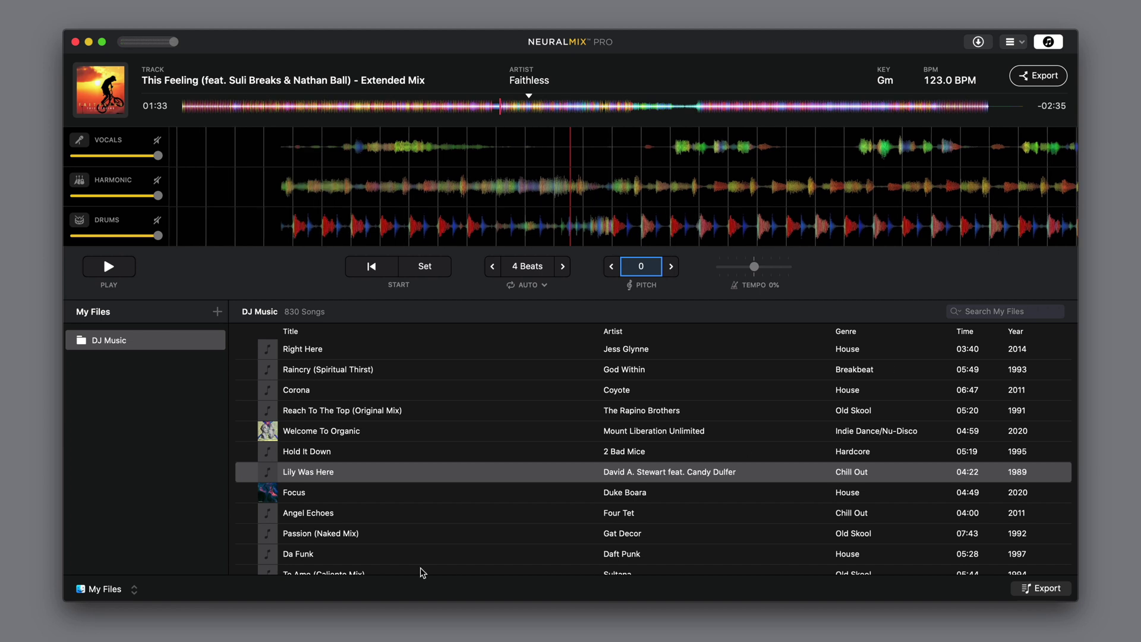
pyautogui.click(109, 270)
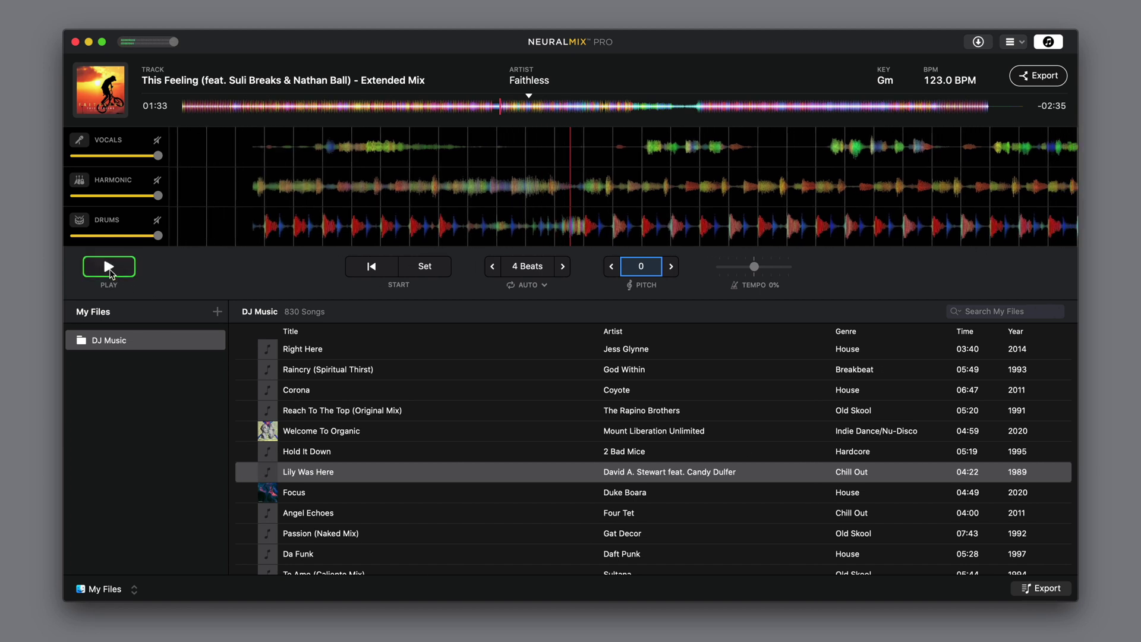
pyautogui.click(110, 274)
pyautogui.moveTo(627, 220); pyautogui.dragTo(686, 221)
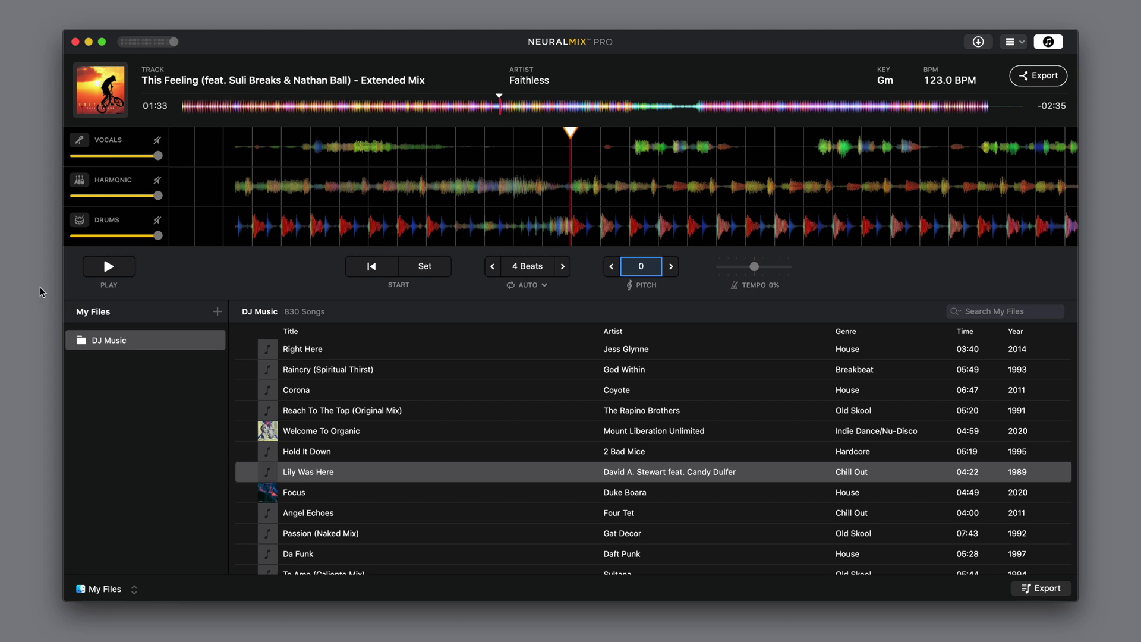
# Play the track and solo then unsolo the vocals, harmonic and drums stems in turn.
pyautogui.click(106, 268)
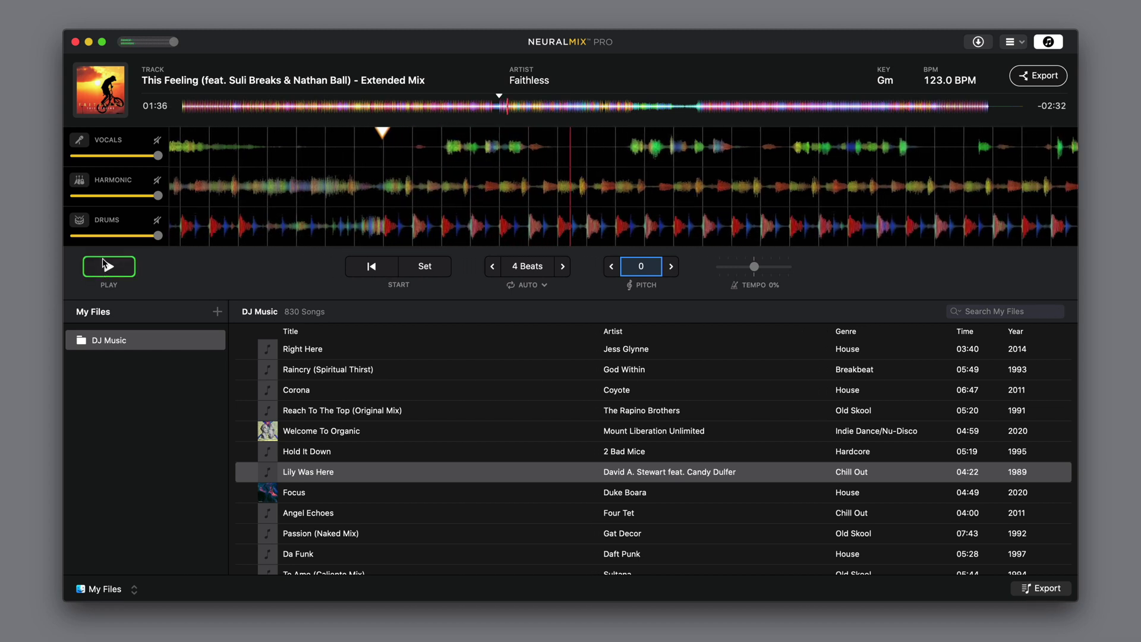
pyautogui.click(80, 141)
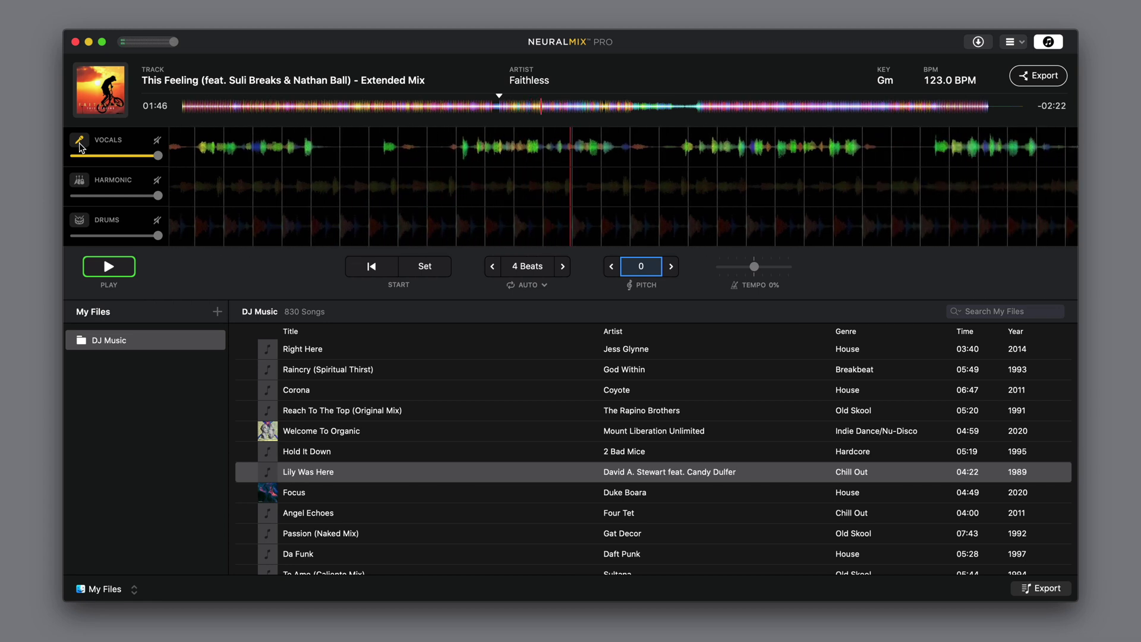
pyautogui.click(80, 144)
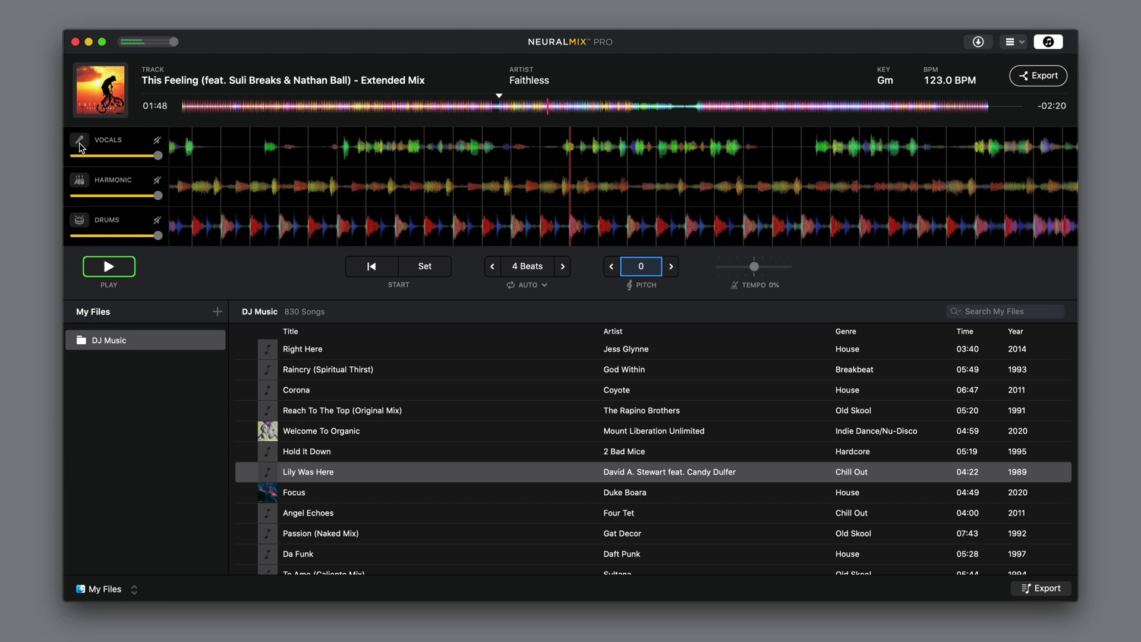
pyautogui.click(80, 181)
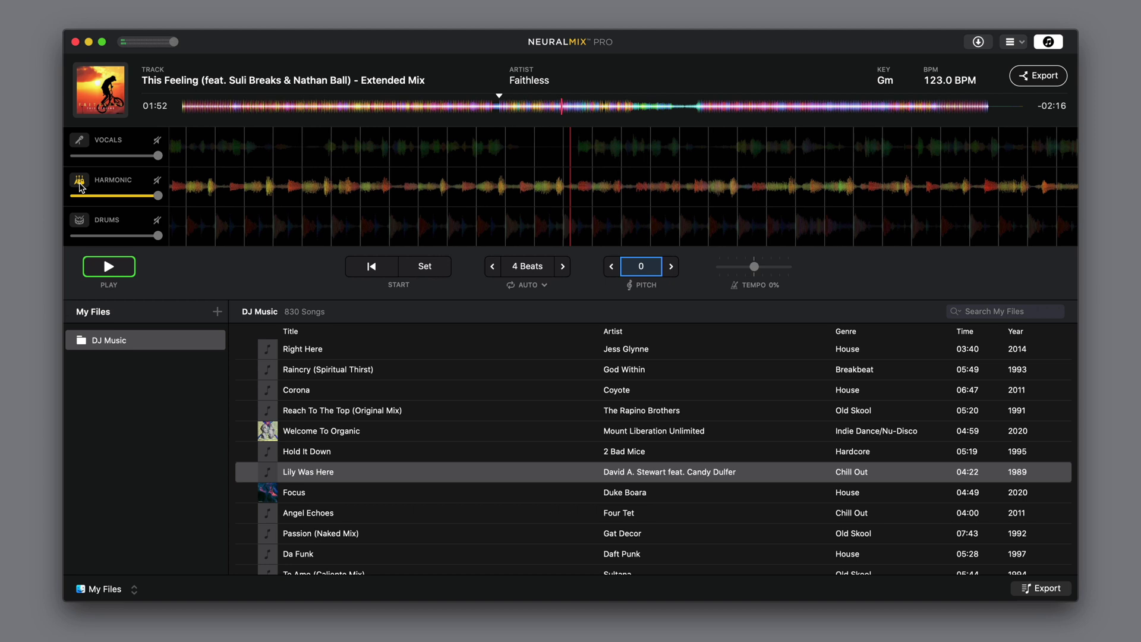
pyautogui.click(80, 184)
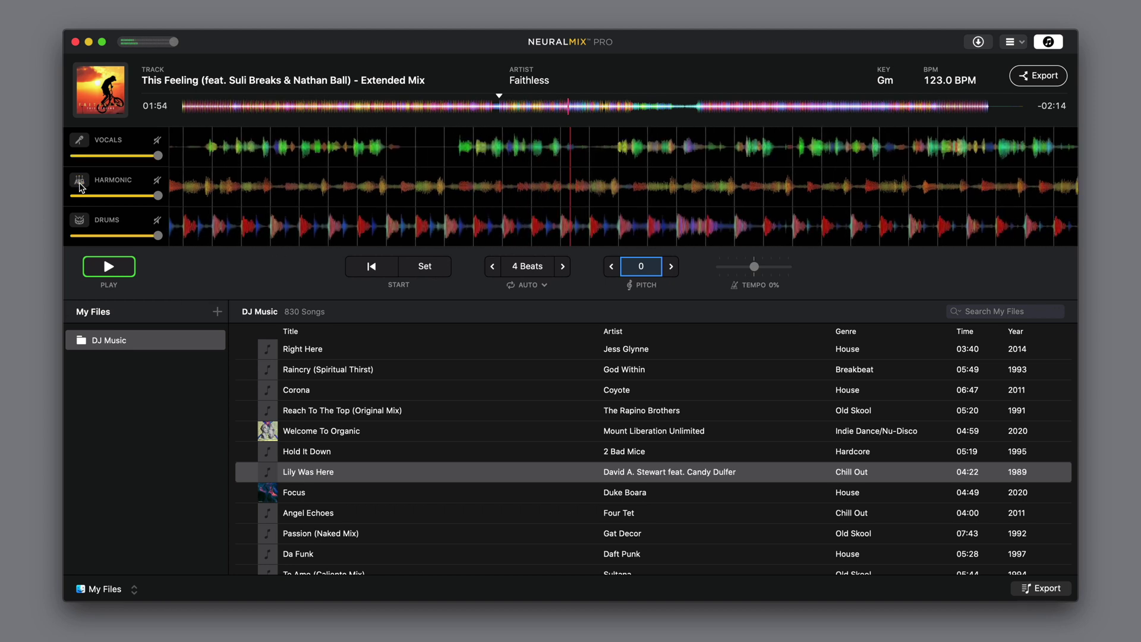
pyautogui.click(80, 221)
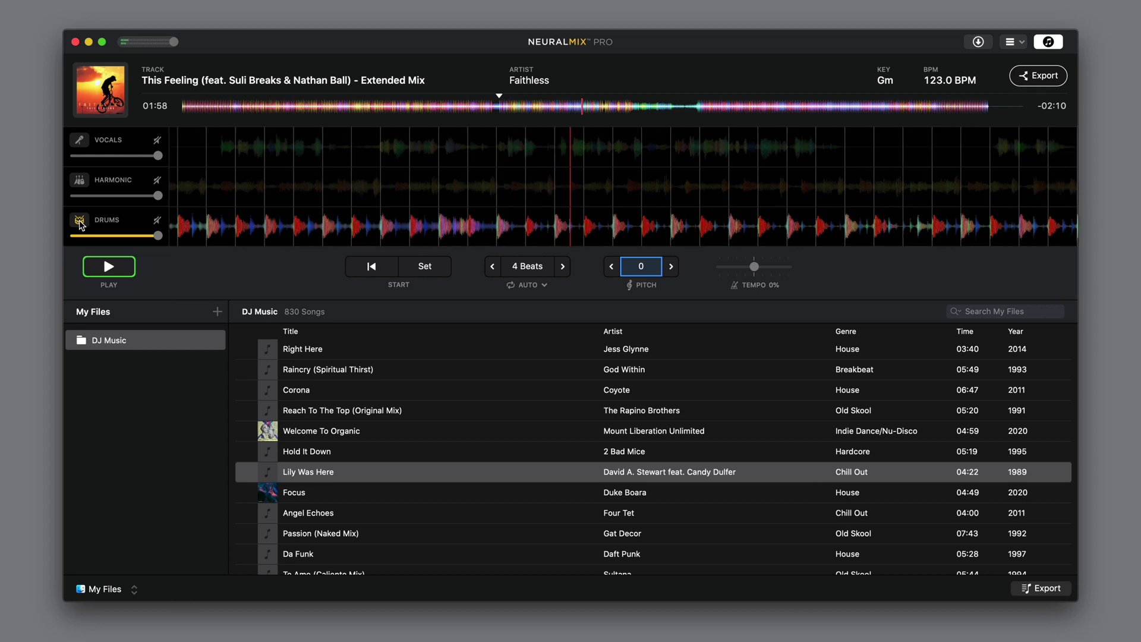
pyautogui.click(80, 222)
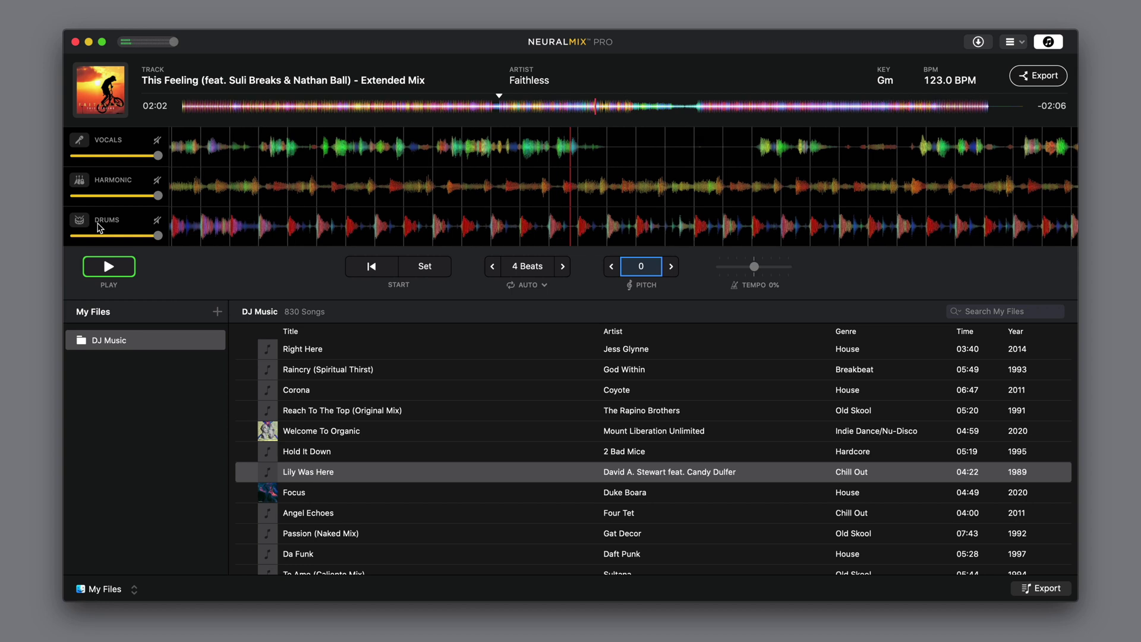
# Mute and unmute the vocals stem, then pause at 02:15.
pyautogui.click(157, 141)
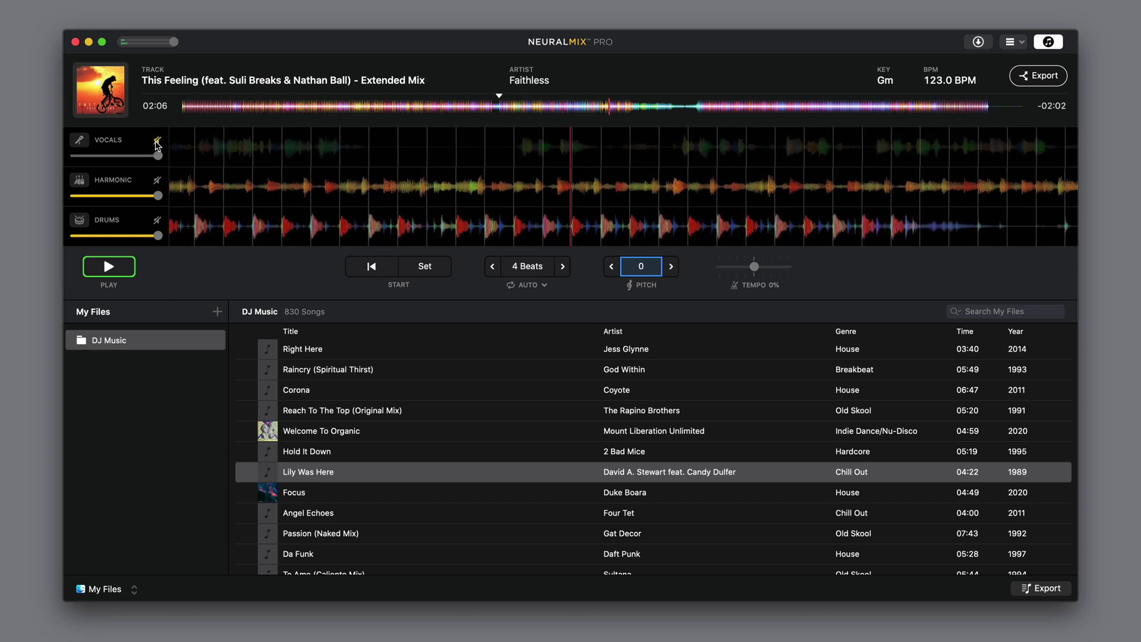
pyautogui.click(158, 143)
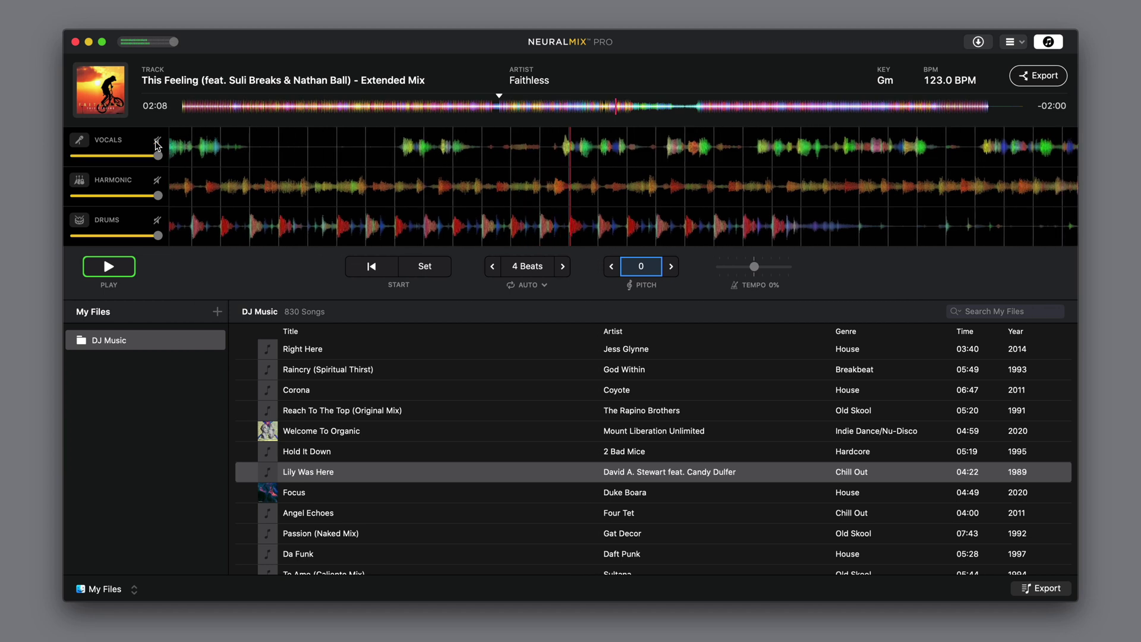
pyautogui.click(109, 267)
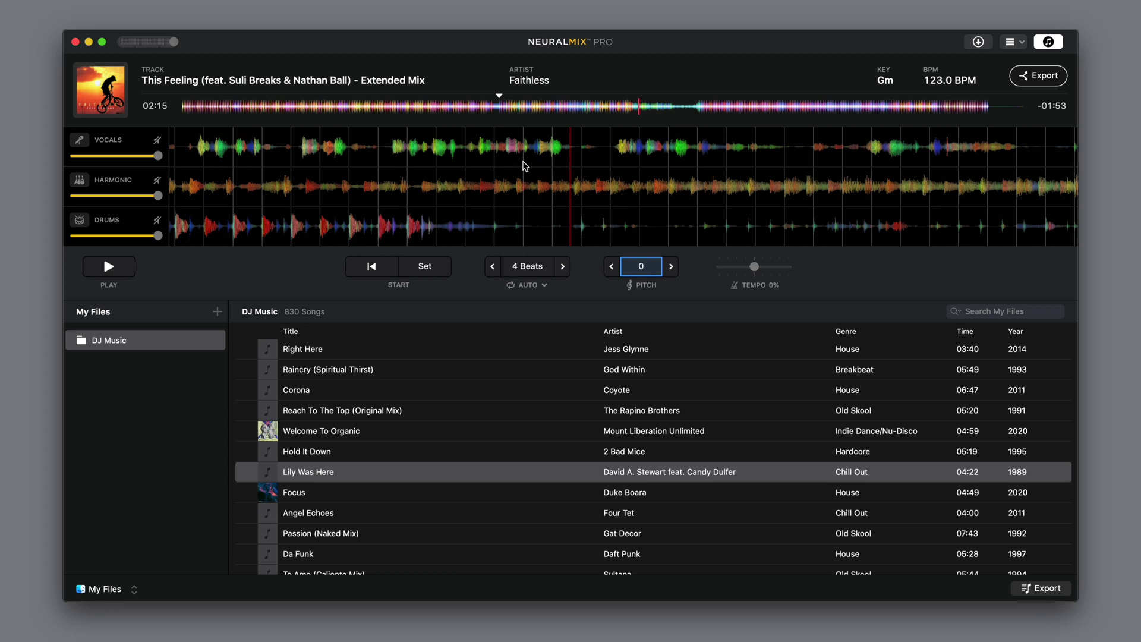
# Solo the vocals and bring up the export settings for This Feeling.
pyautogui.click(81, 142)
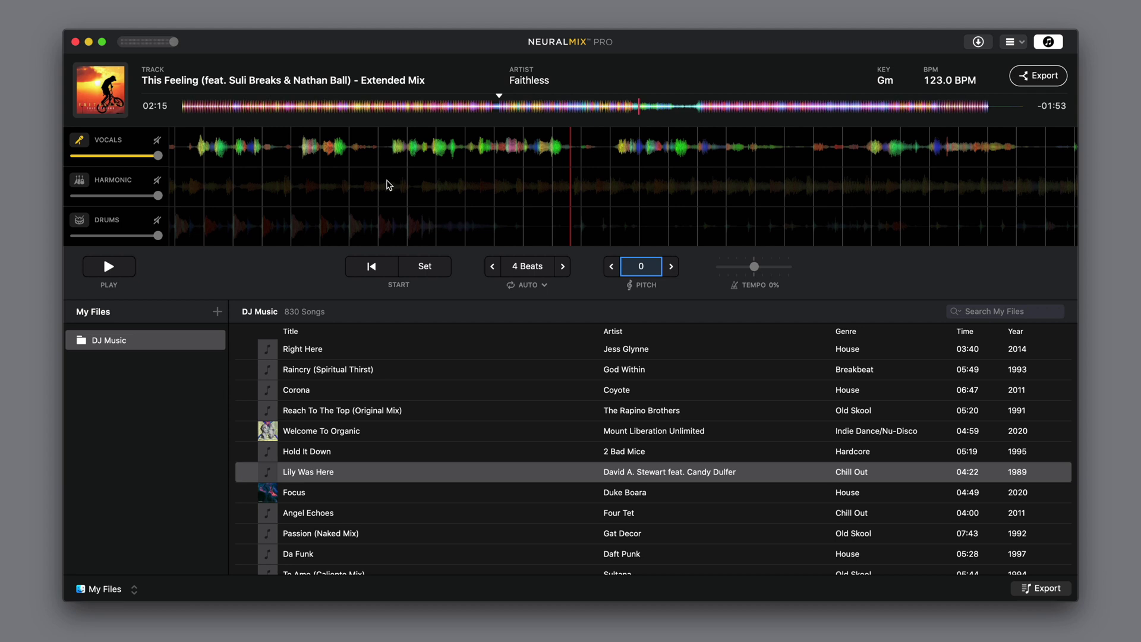
pyautogui.click(1045, 77)
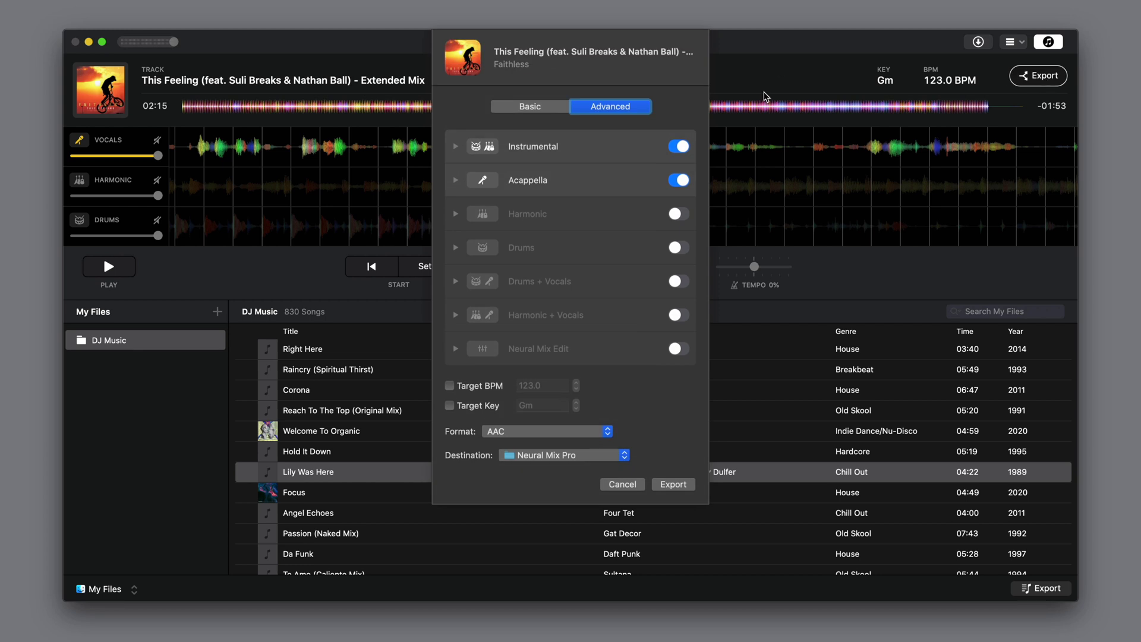
pyautogui.click(530, 109)
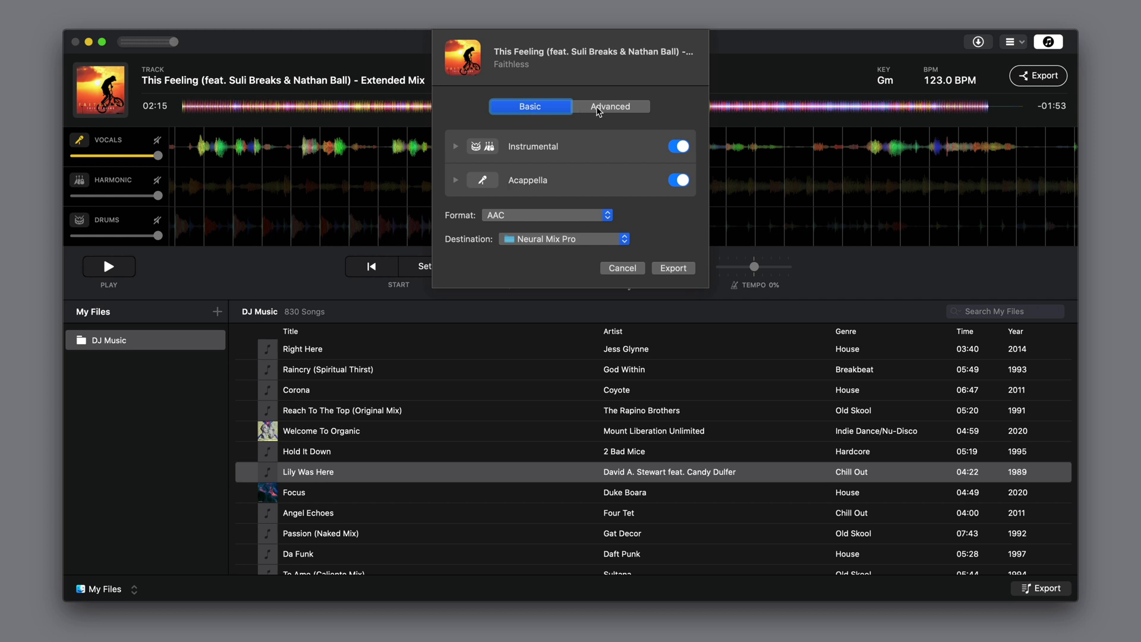
pyautogui.click(599, 110)
pyautogui.click(517, 108)
# Inspect the Instrumental and Acappella file-name suffix rows in the export sheet.
pyautogui.click(456, 148)
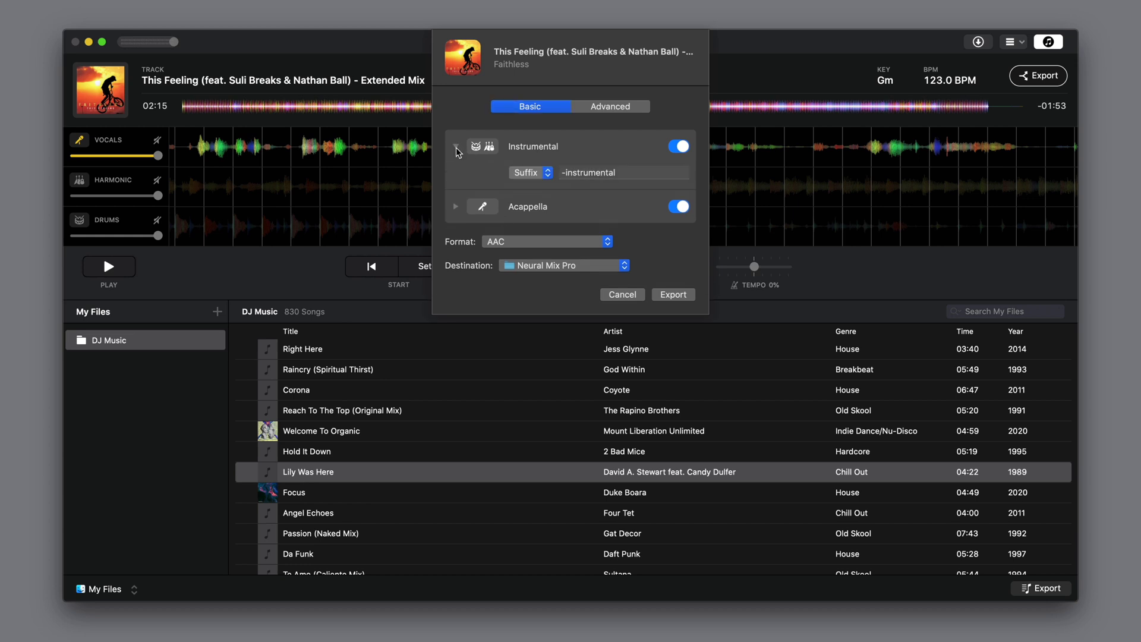
pyautogui.click(456, 207)
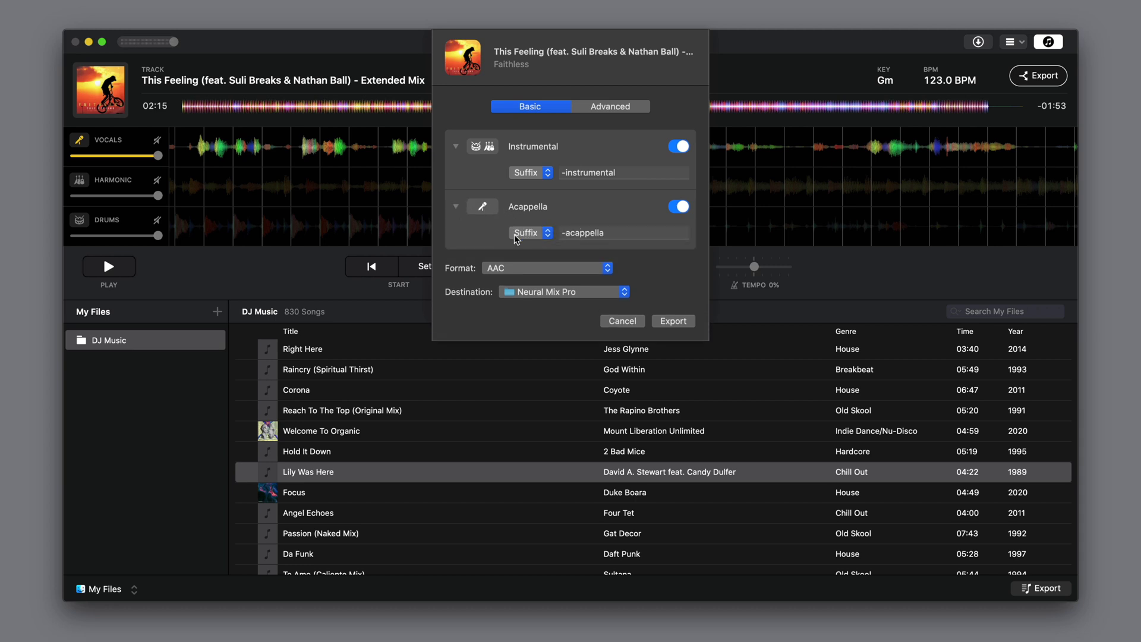
pyautogui.click(456, 207)
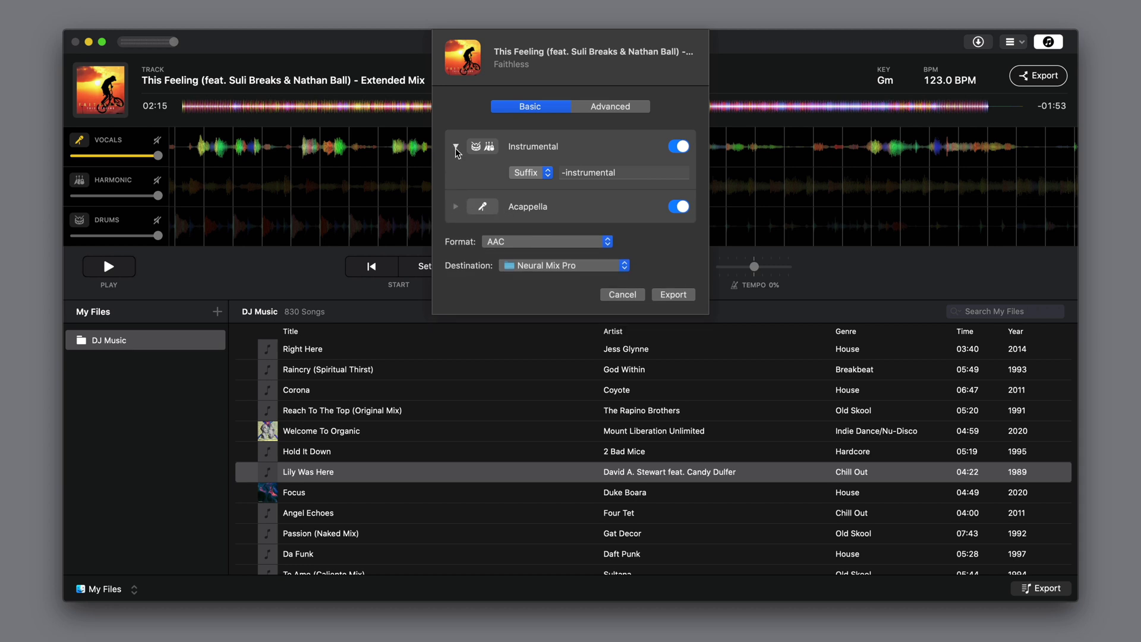
pyautogui.click(456, 147)
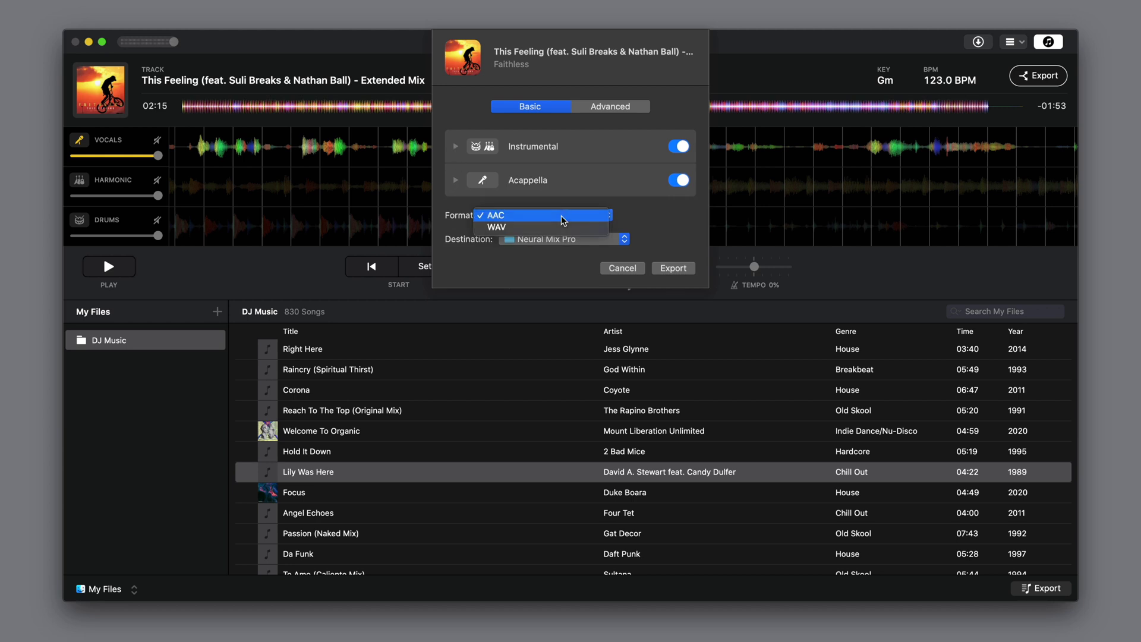
# Keep AAC format and Neural Mix Pro destination, and show the advanced stem options.
pyautogui.click(561, 215)
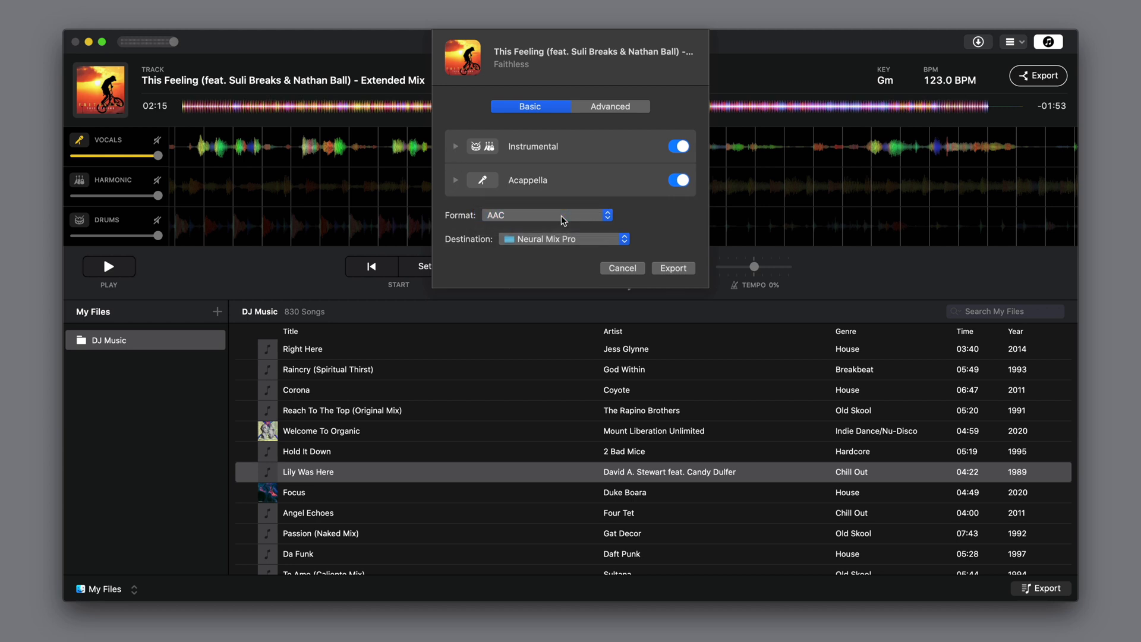
pyautogui.click(586, 238)
pyautogui.click(587, 240)
pyautogui.click(603, 107)
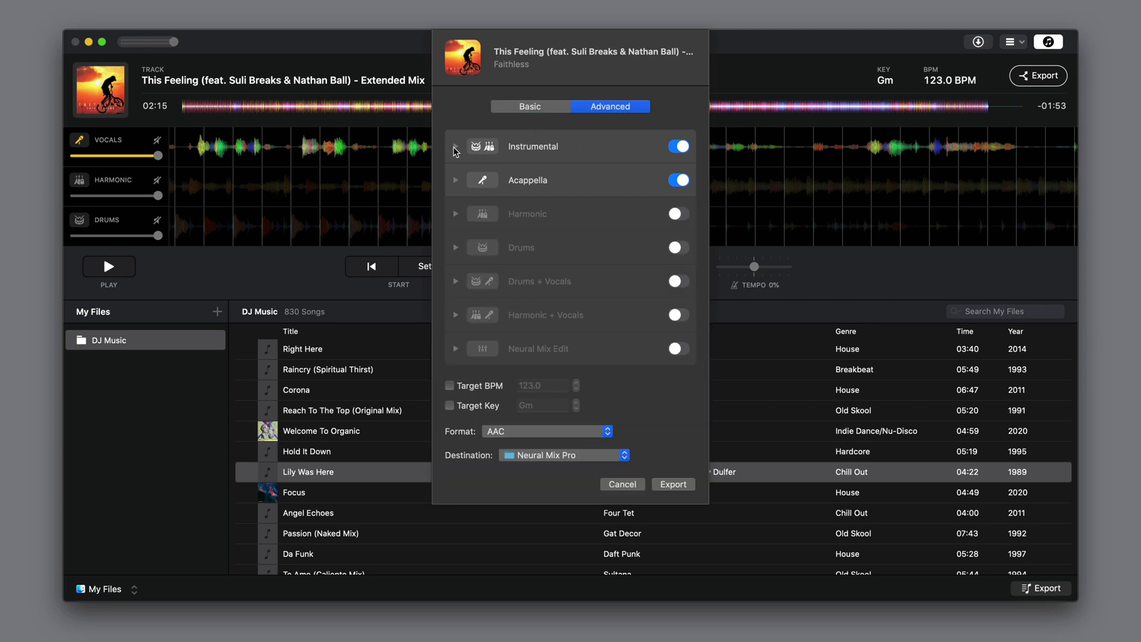
# Enable the Drums + Vocals stem and check its file-name suffix.
pyautogui.click(455, 147)
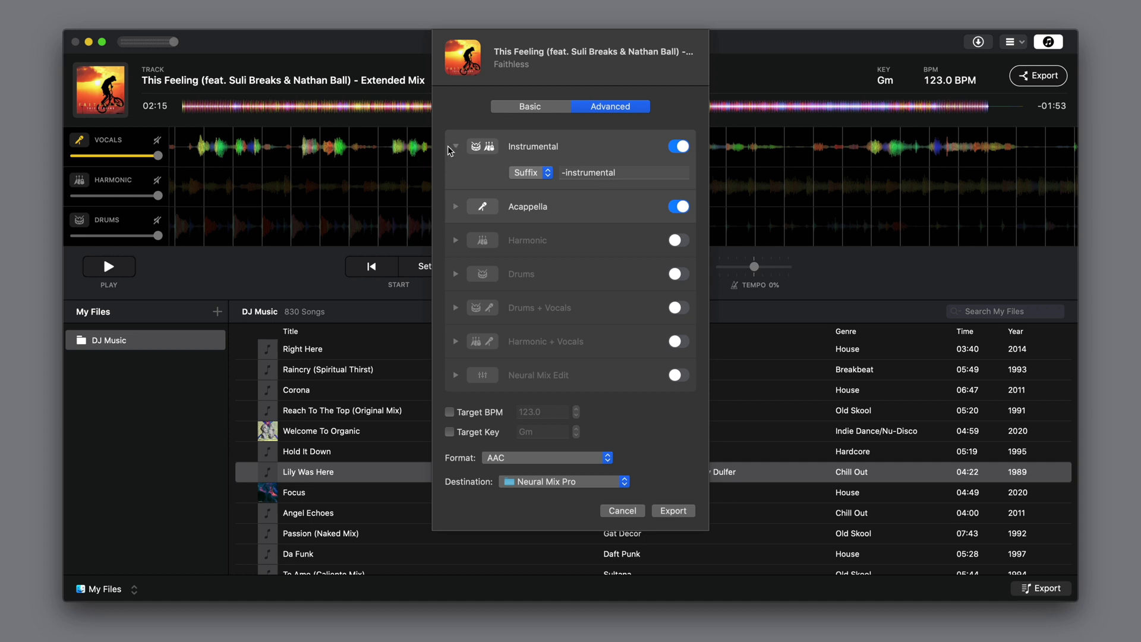
pyautogui.click(454, 147)
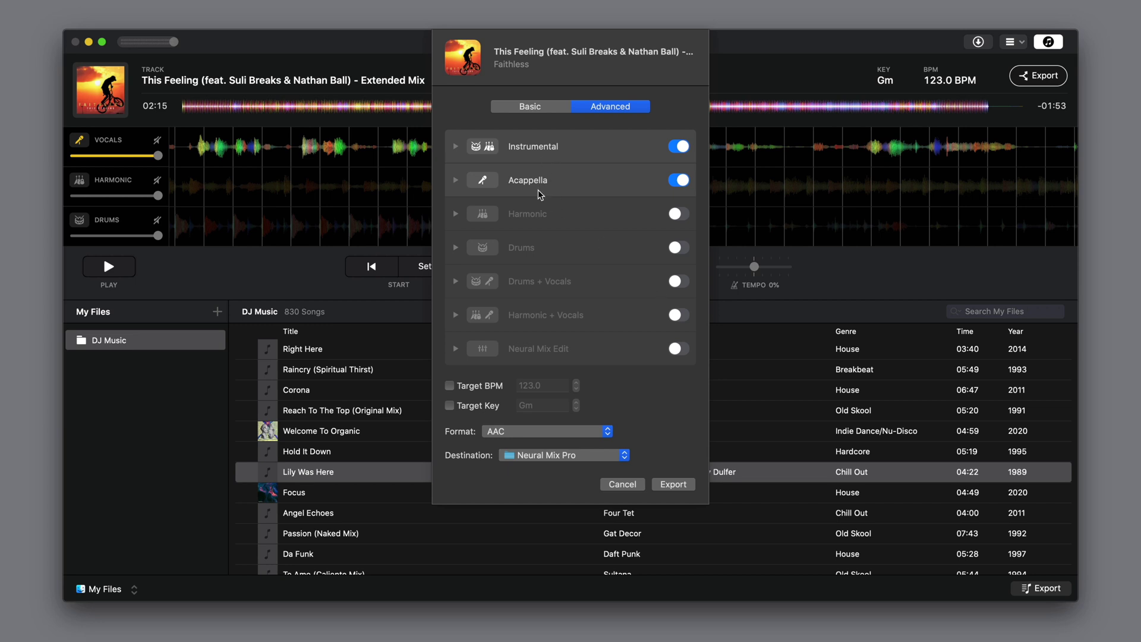
pyautogui.click(677, 281)
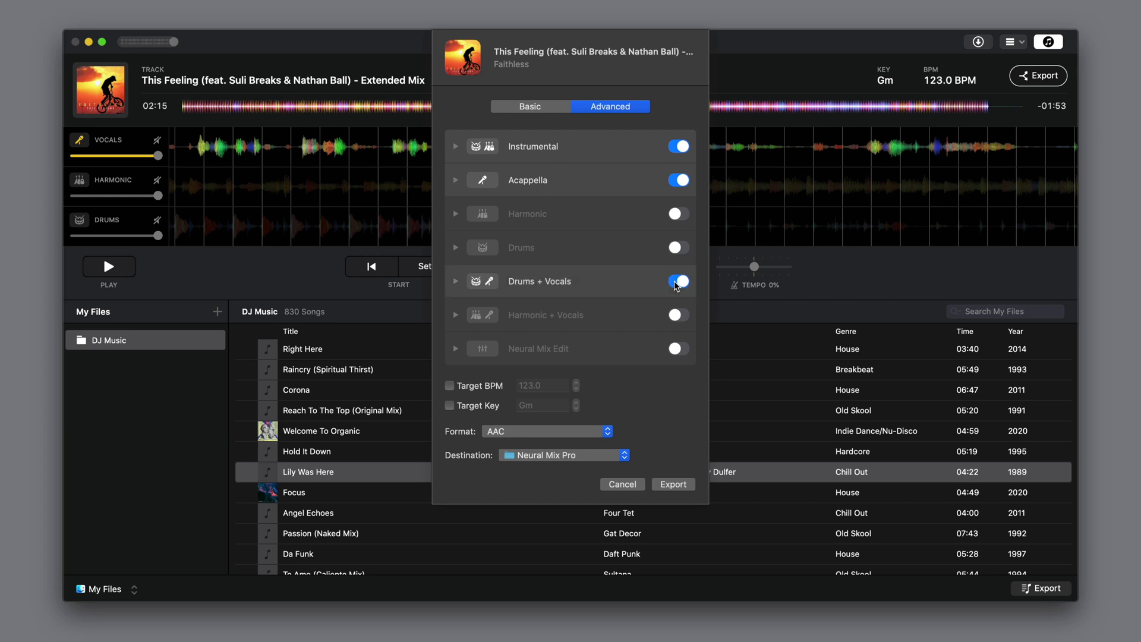
pyautogui.click(456, 280)
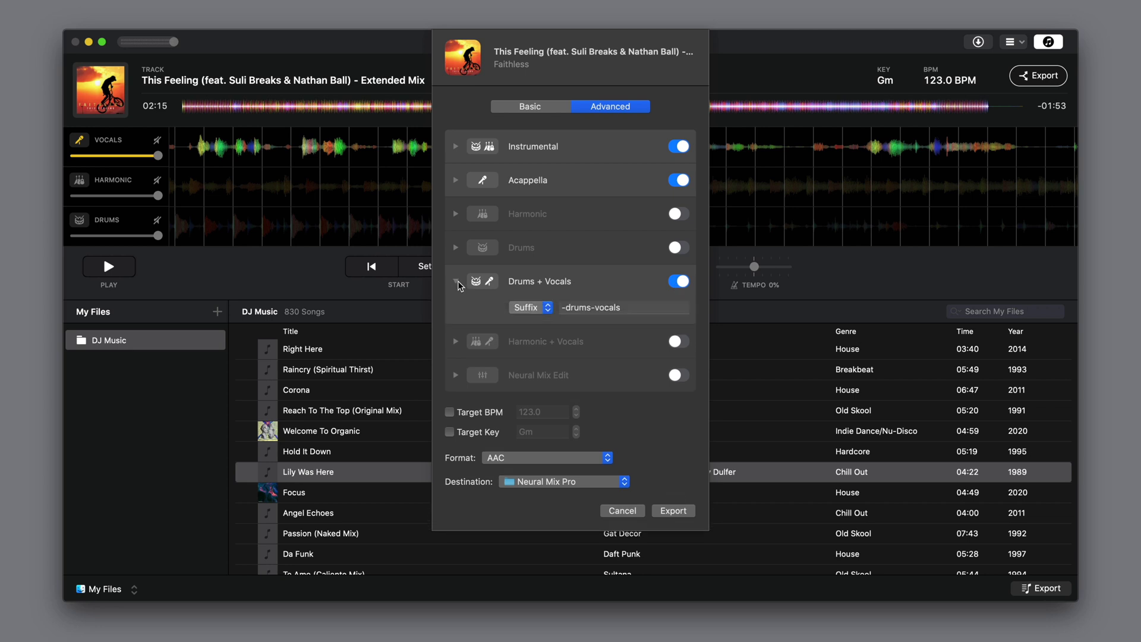
pyautogui.click(456, 280)
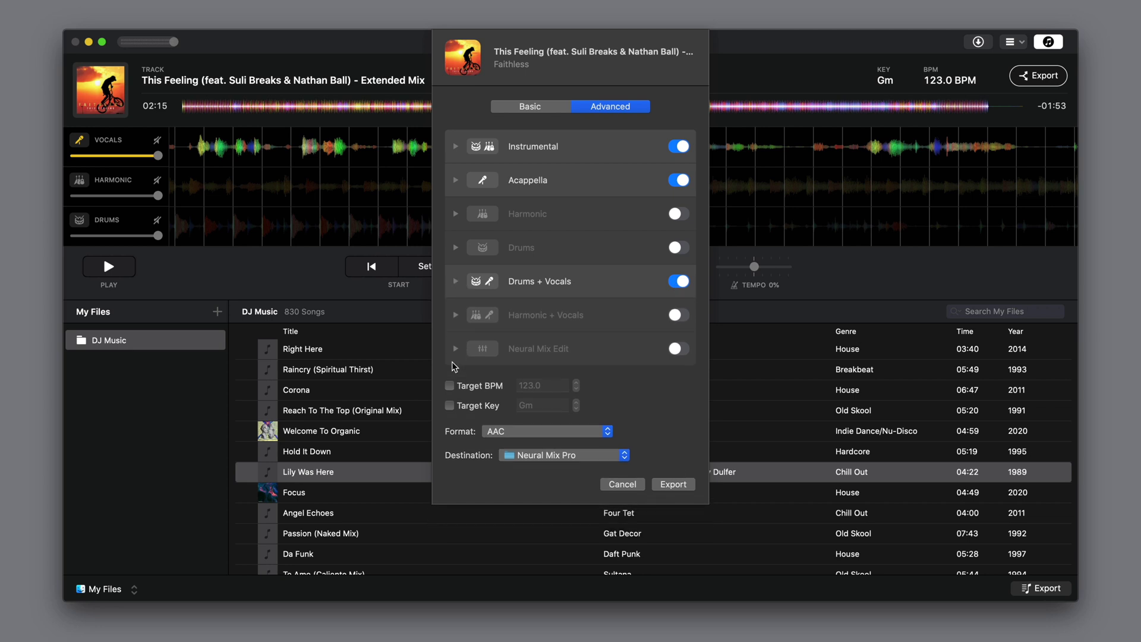
# Toggle Target BPM and Target Key on and off, then close the export settings.
pyautogui.click(450, 386)
pyautogui.click(450, 406)
pyautogui.click(450, 405)
pyautogui.click(450, 386)
pyautogui.click(634, 491)
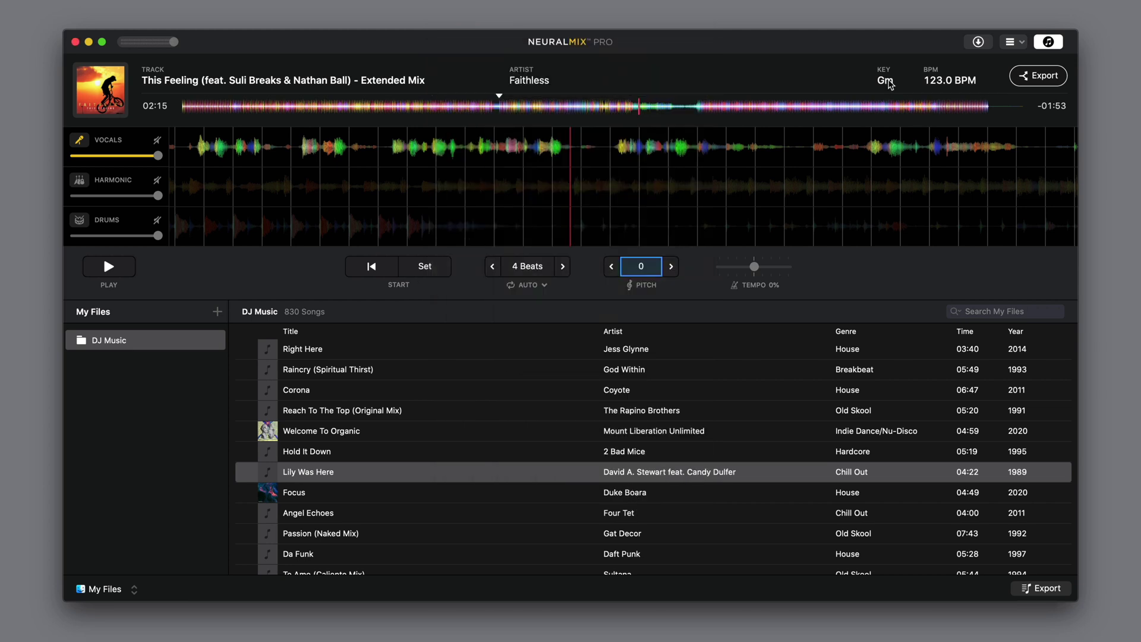
# Jump to the start cue, unsolo the vocals, and play all stems.
pyautogui.click(383, 270)
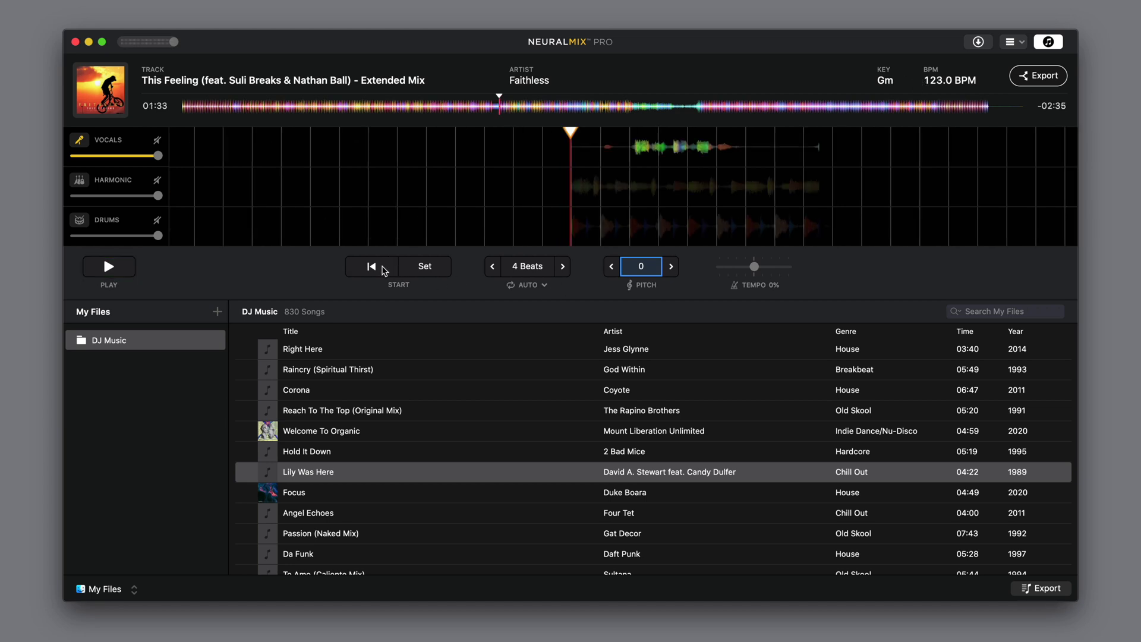
pyautogui.click(79, 141)
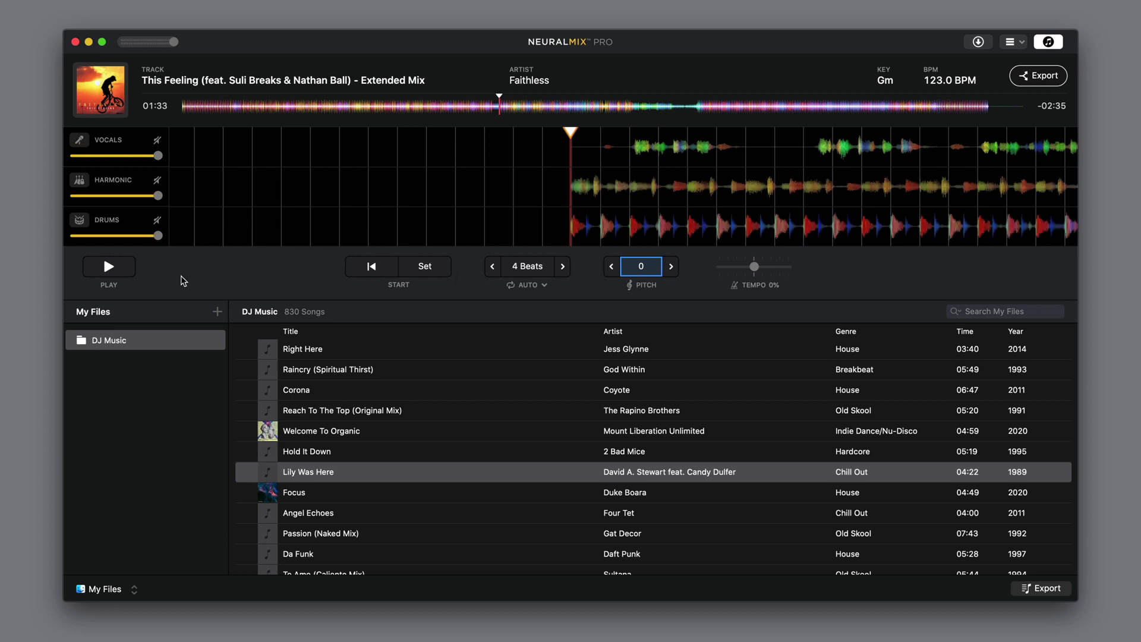
pyautogui.click(100, 275)
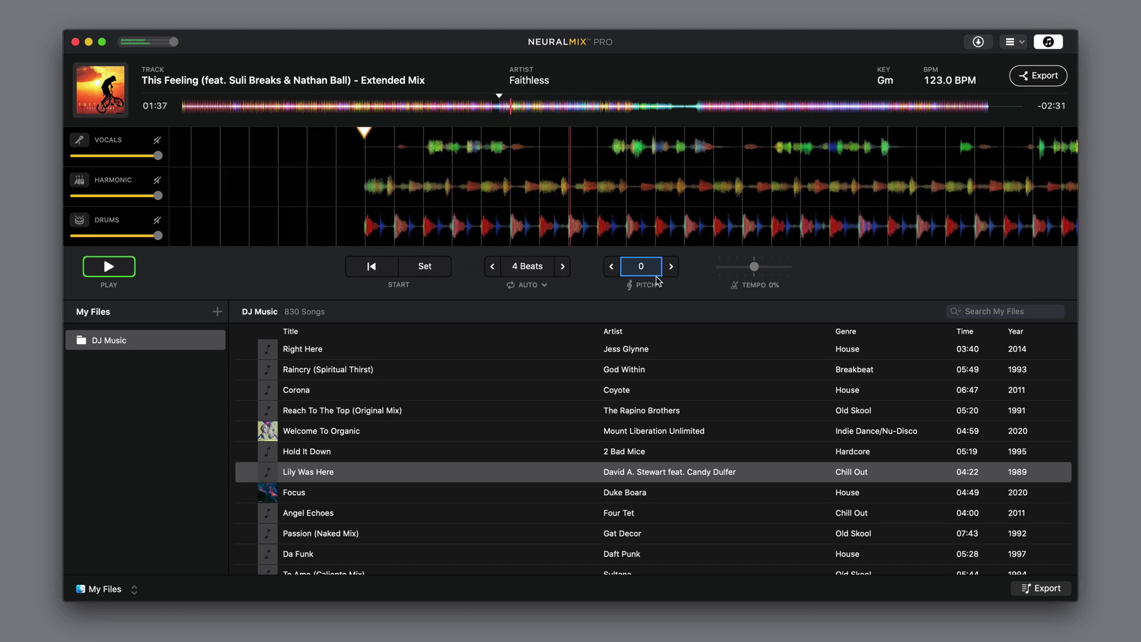
# Try pitch shifts up to Am and back down, ending one semitone down at F#m.
pyautogui.click(672, 268)
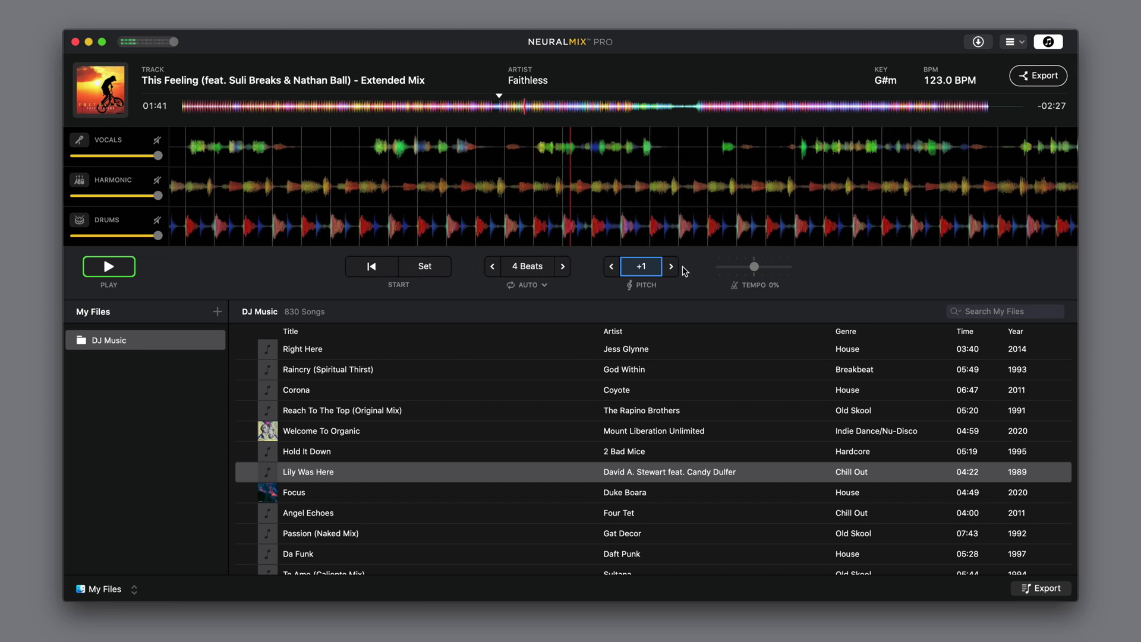
pyautogui.click(672, 268)
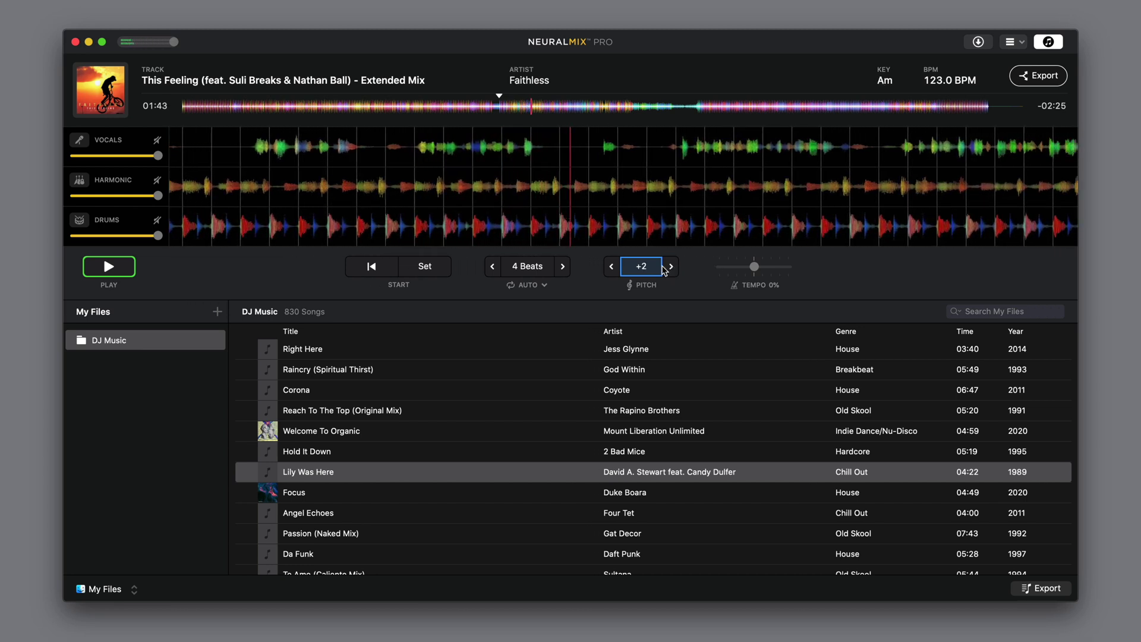
pyautogui.click(613, 269)
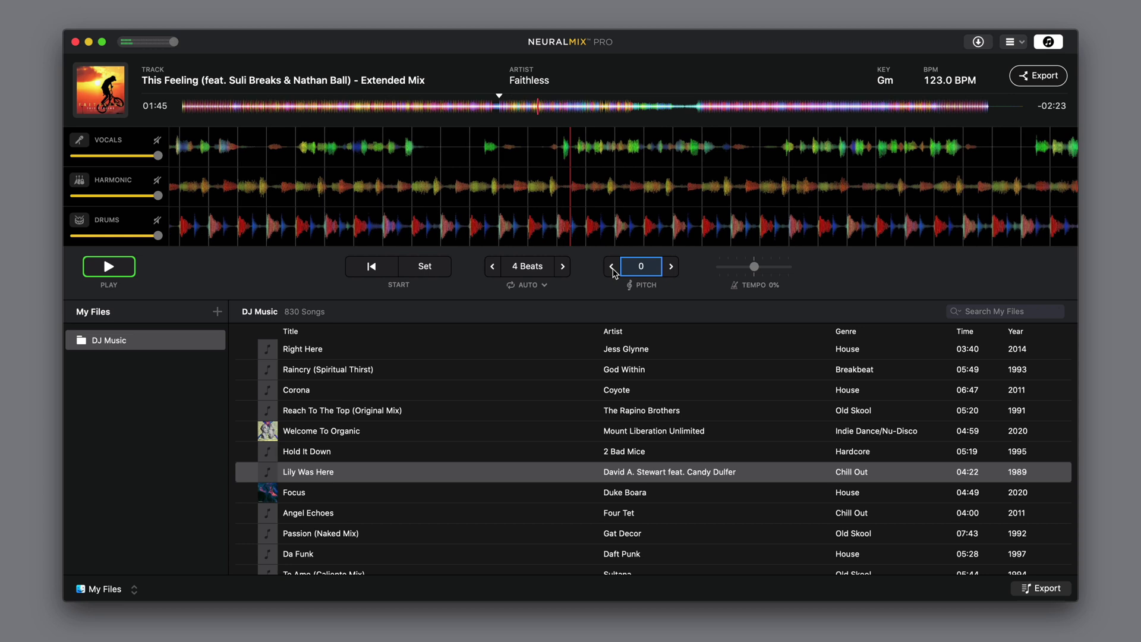
pyautogui.click(613, 269)
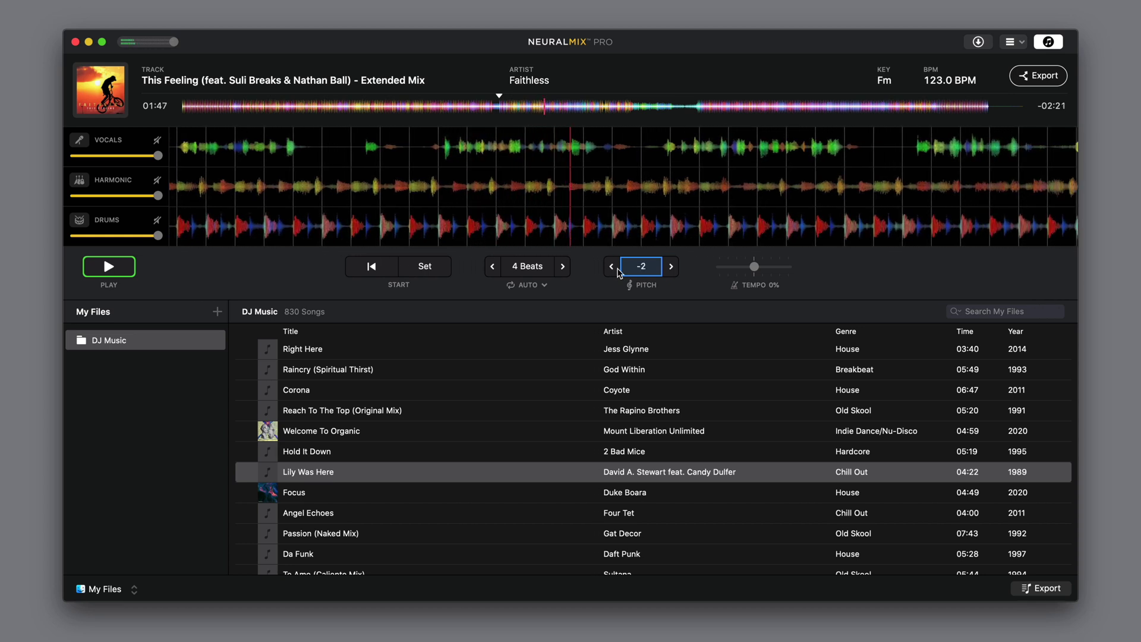
pyautogui.click(671, 268)
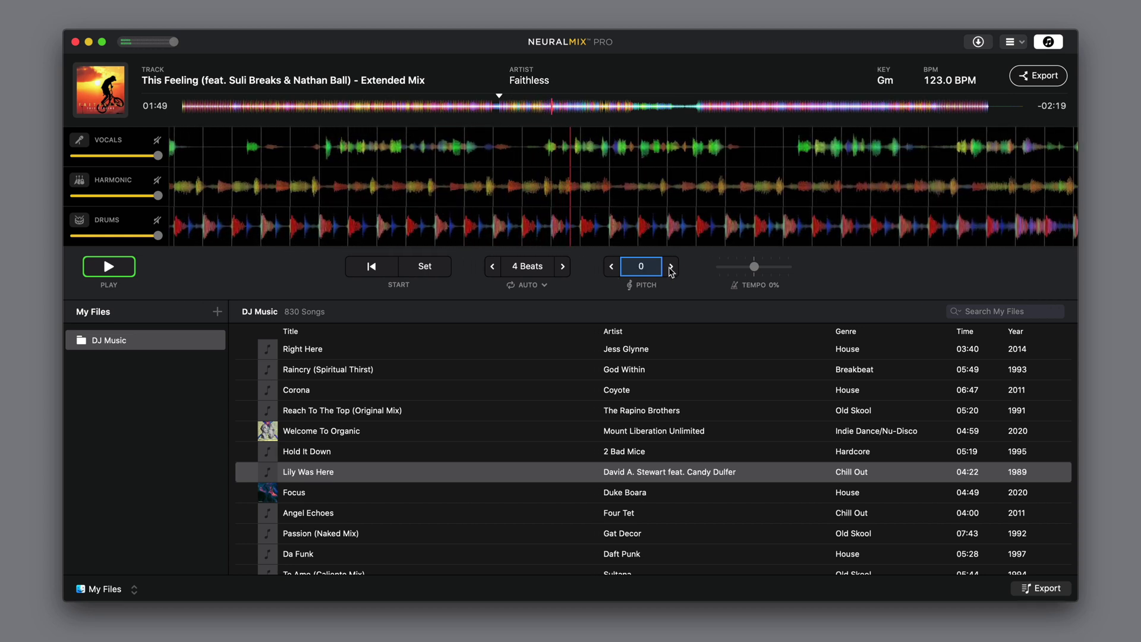
pyautogui.click(612, 268)
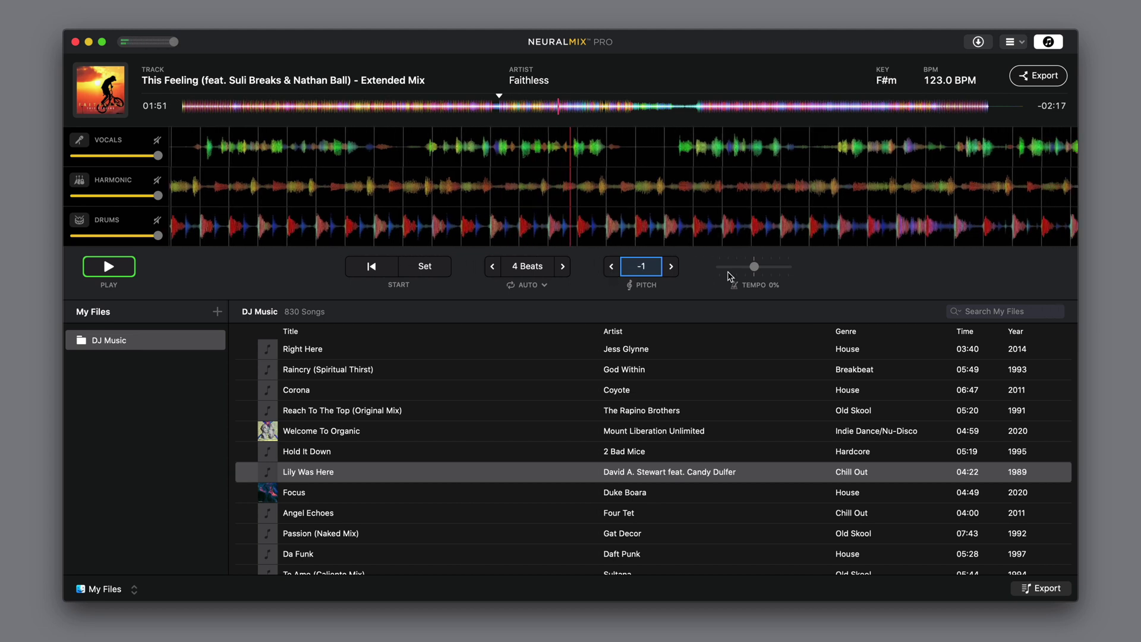
# Shift This Feeling to 140 BPM in Fm, briefly solo vocals and harmonic, then stop playback.
pyautogui.moveTo(754, 267); pyautogui.dragTo(775, 272)
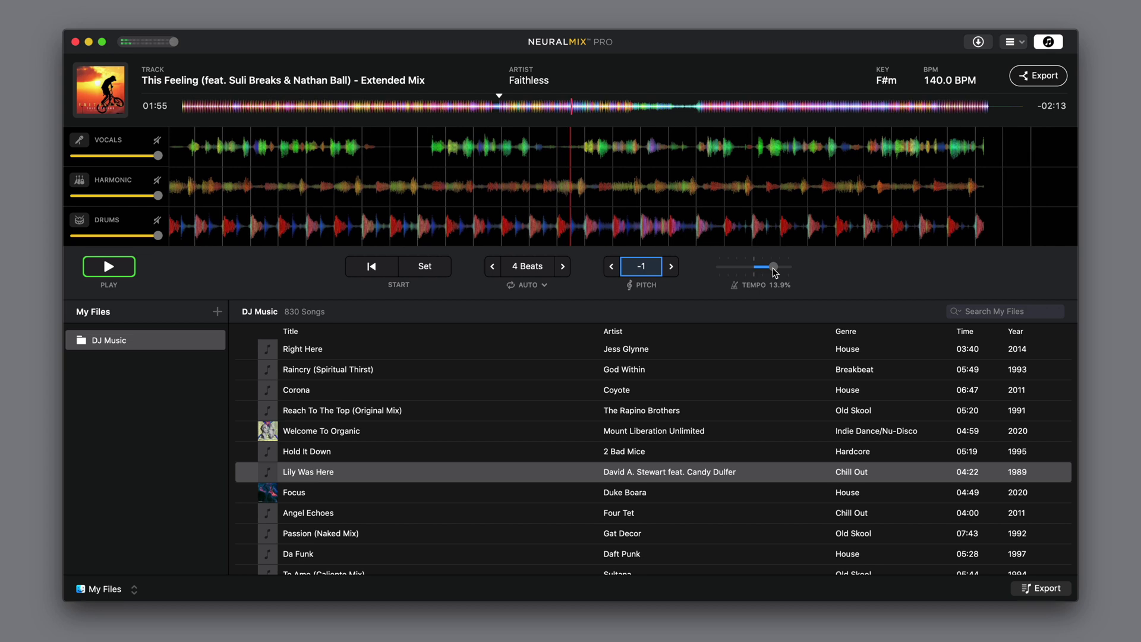
pyautogui.click(613, 268)
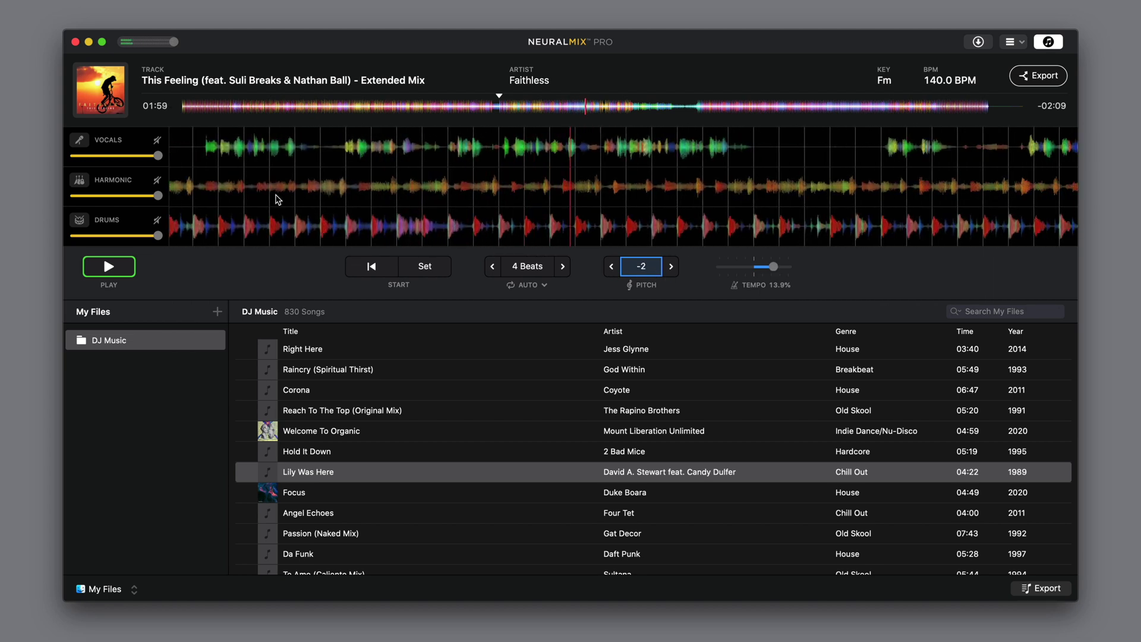
pyautogui.click(85, 142)
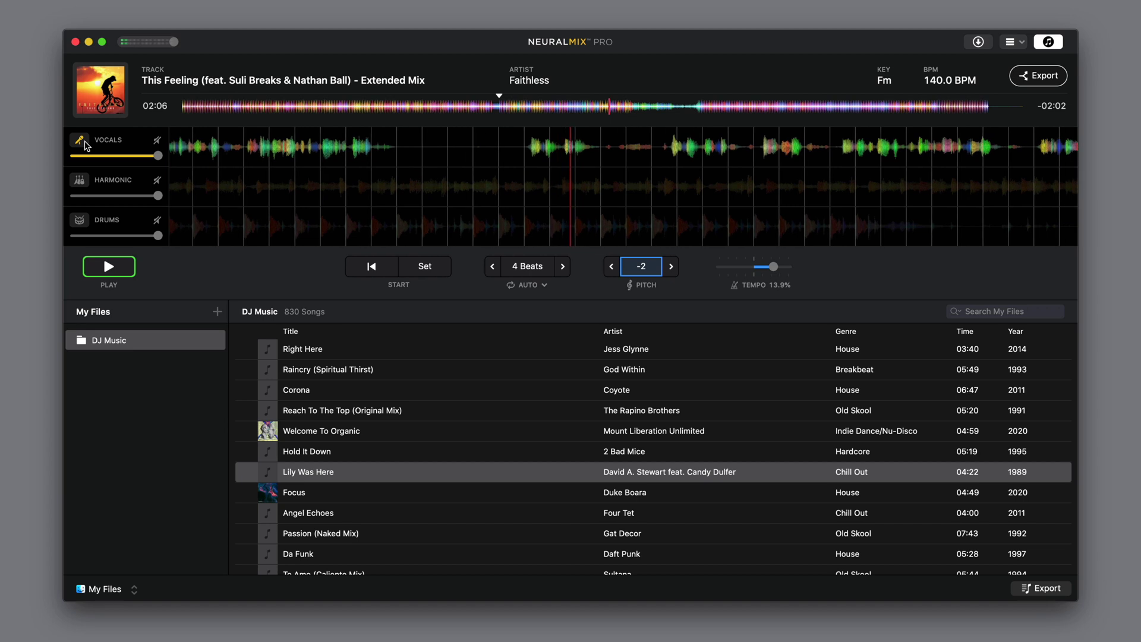
pyautogui.click(85, 142)
pyautogui.click(84, 181)
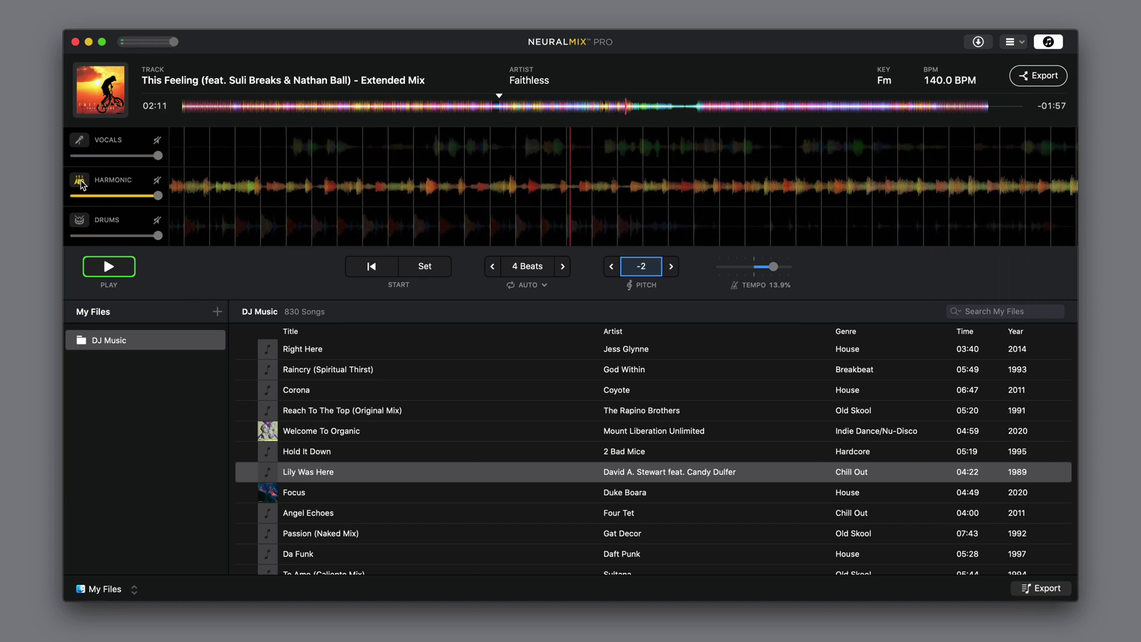
pyautogui.click(82, 184)
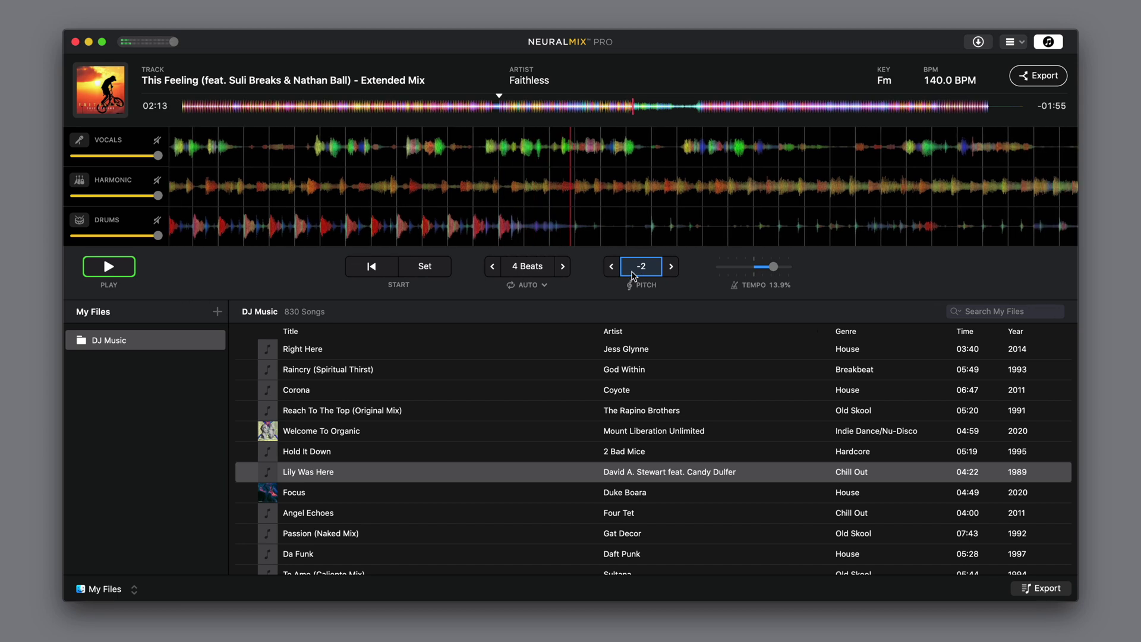
pyautogui.click(108, 266)
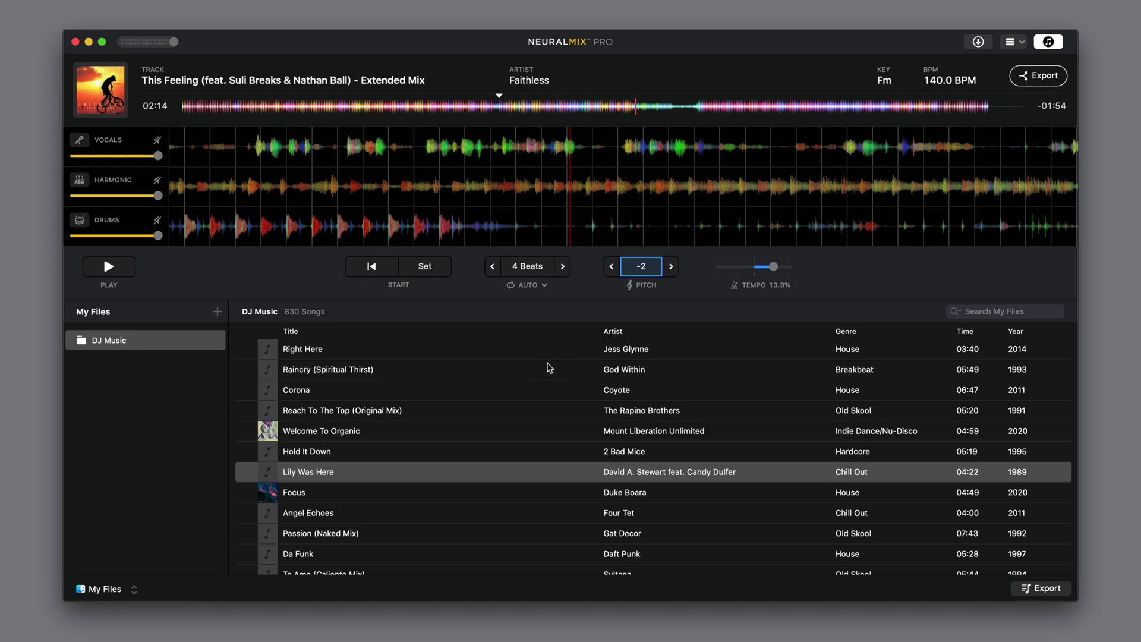
# Select the nine tracks from Right Here to Angel Echoes for export.
pyautogui.click(561, 351)
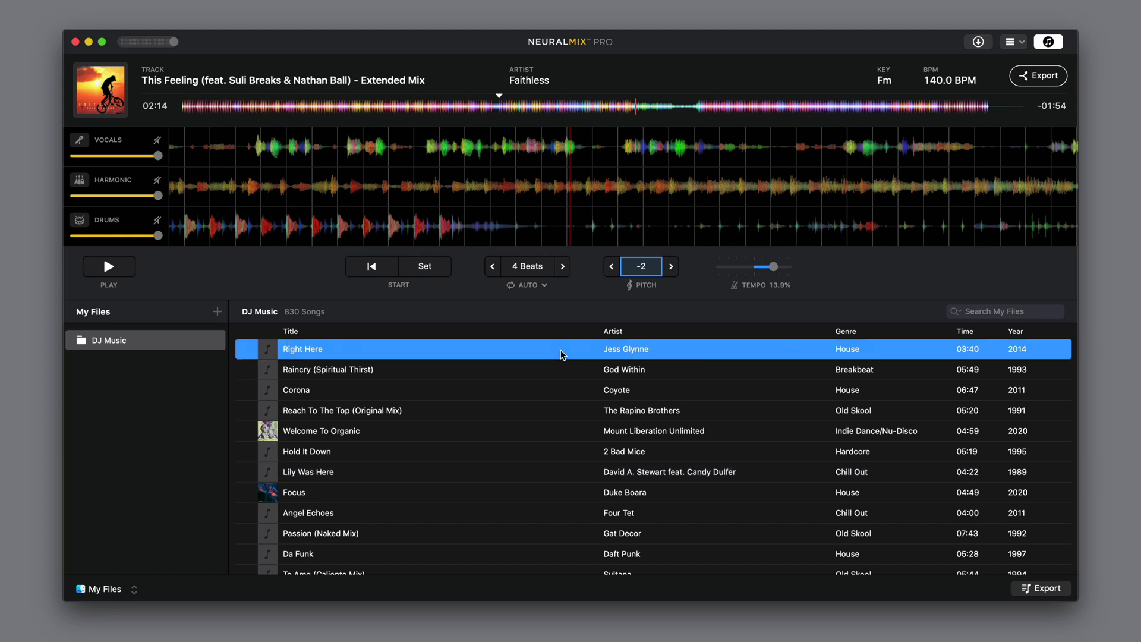
pyautogui.keyDown('shift'); pyautogui.click(566, 514); pyautogui.keyUp('shift')
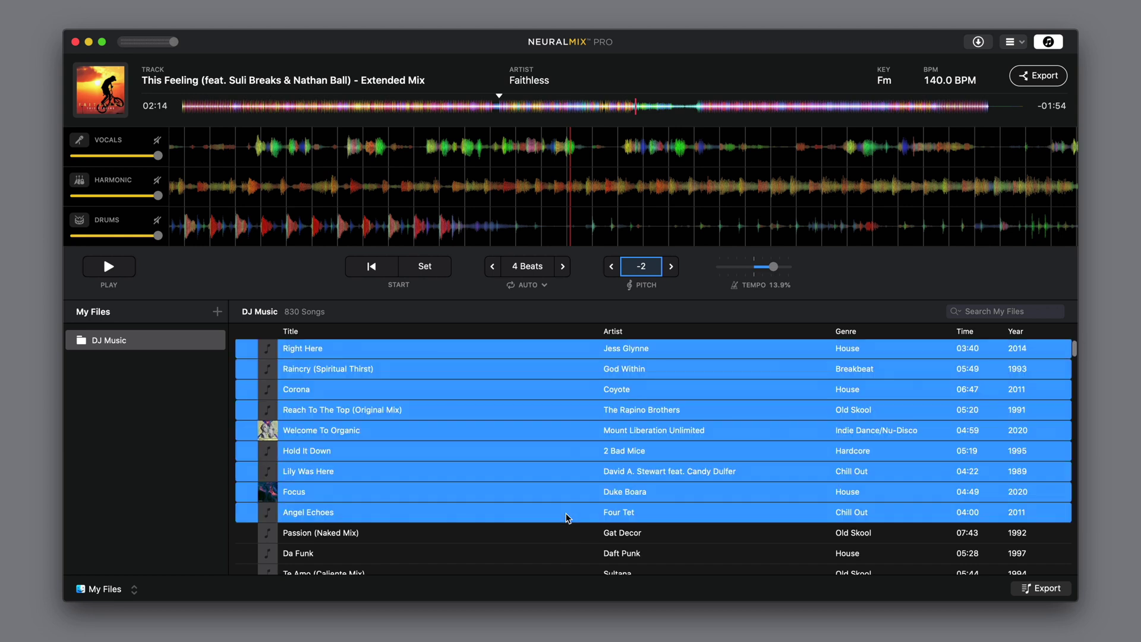
pyautogui.rightClick(581, 438)
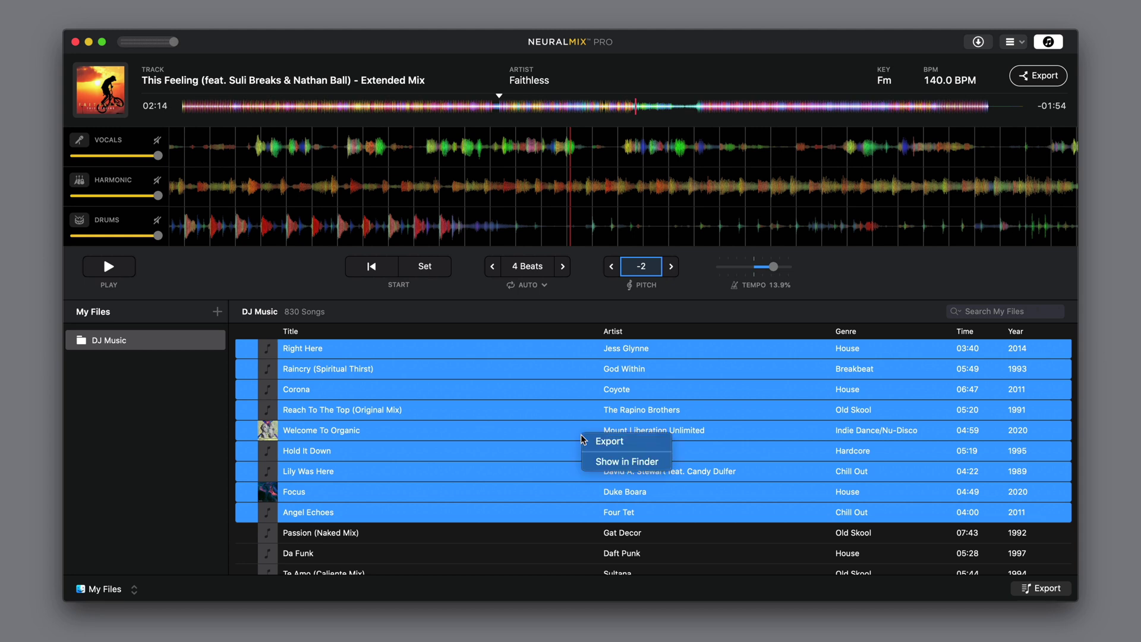
pyautogui.click(621, 445)
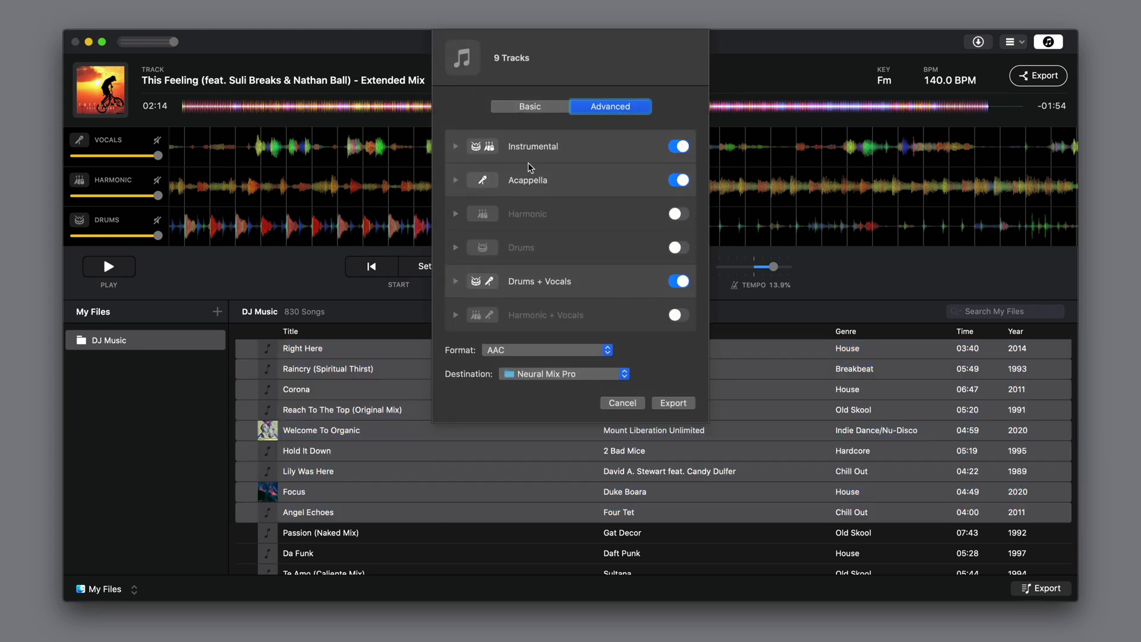
# Export acapellas only, excluding Instrumental and Drums + Vocals, then clear the task list.
pyautogui.click(678, 146)
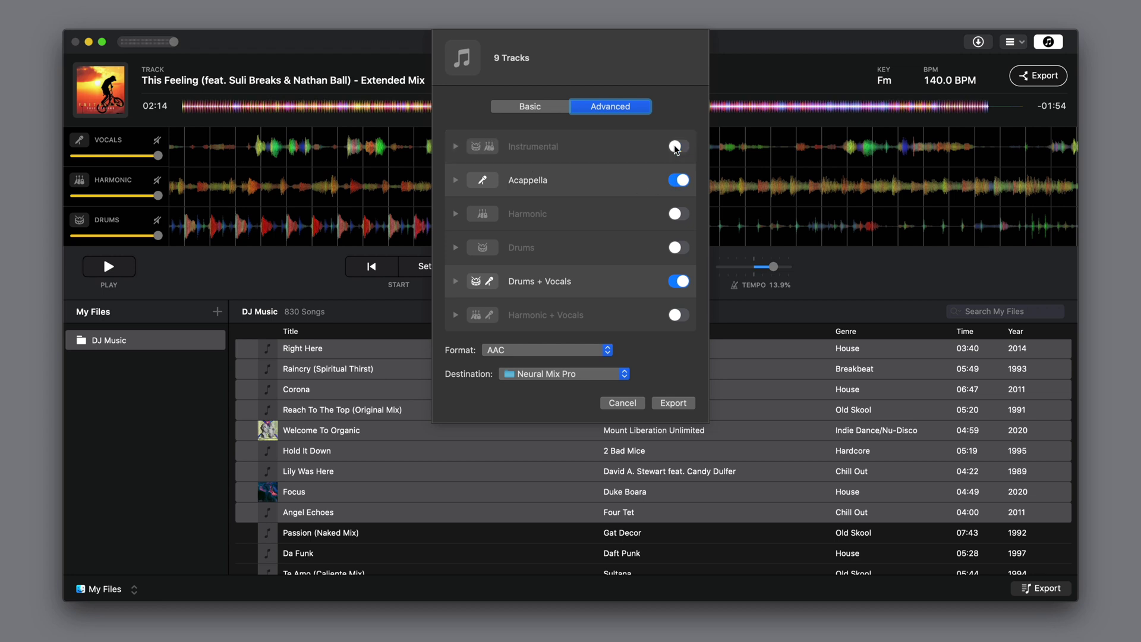
pyautogui.click(677, 281)
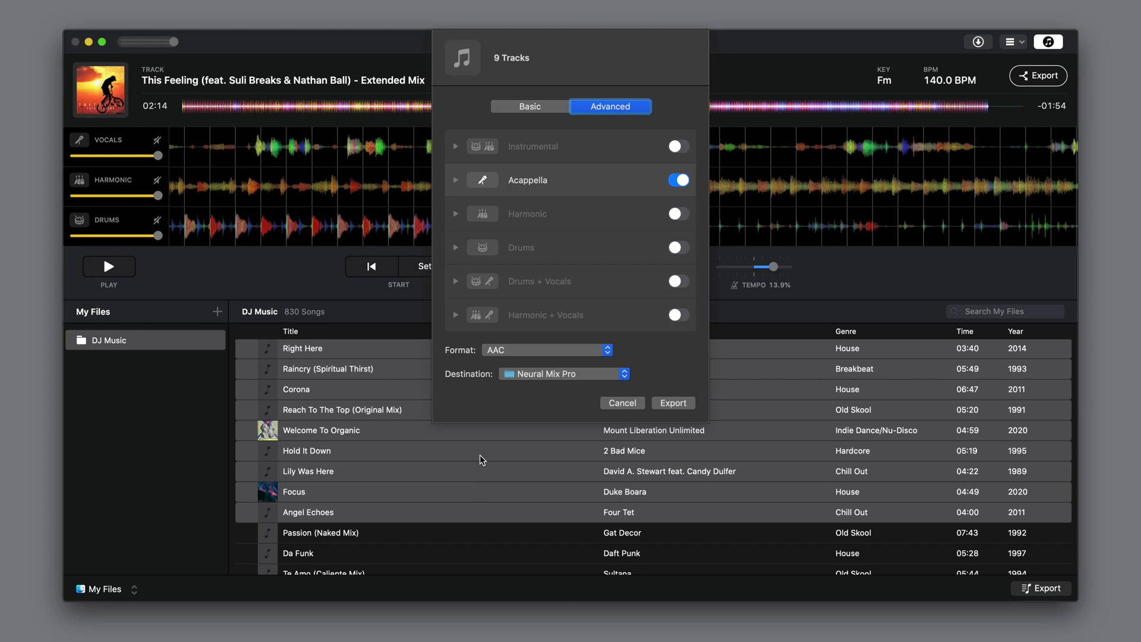
pyautogui.click(670, 405)
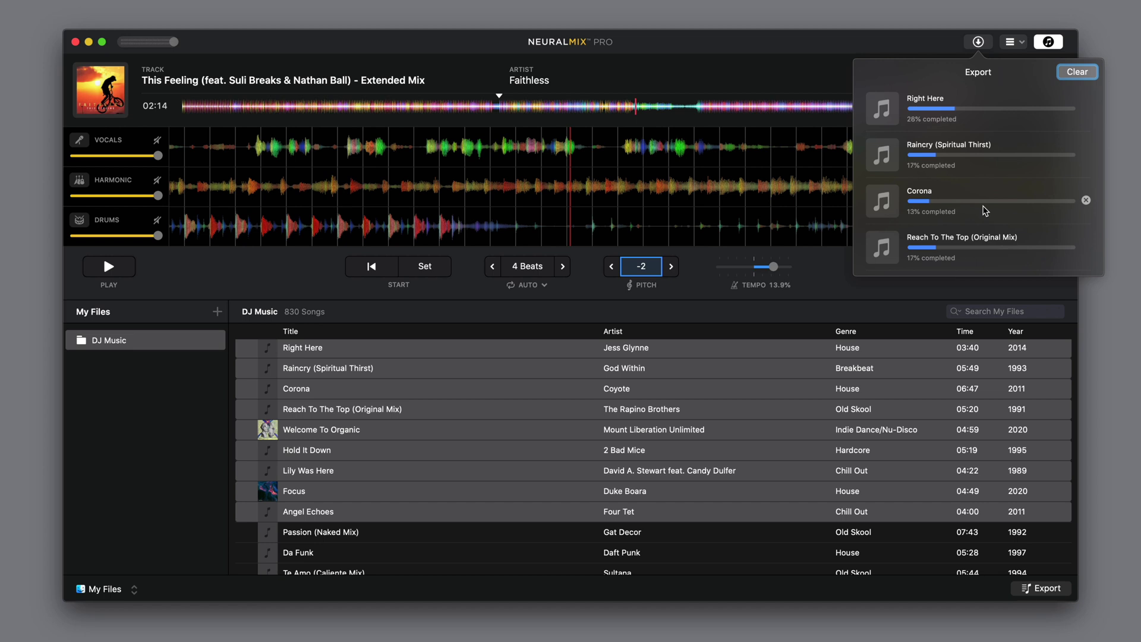
pyautogui.click(1077, 71)
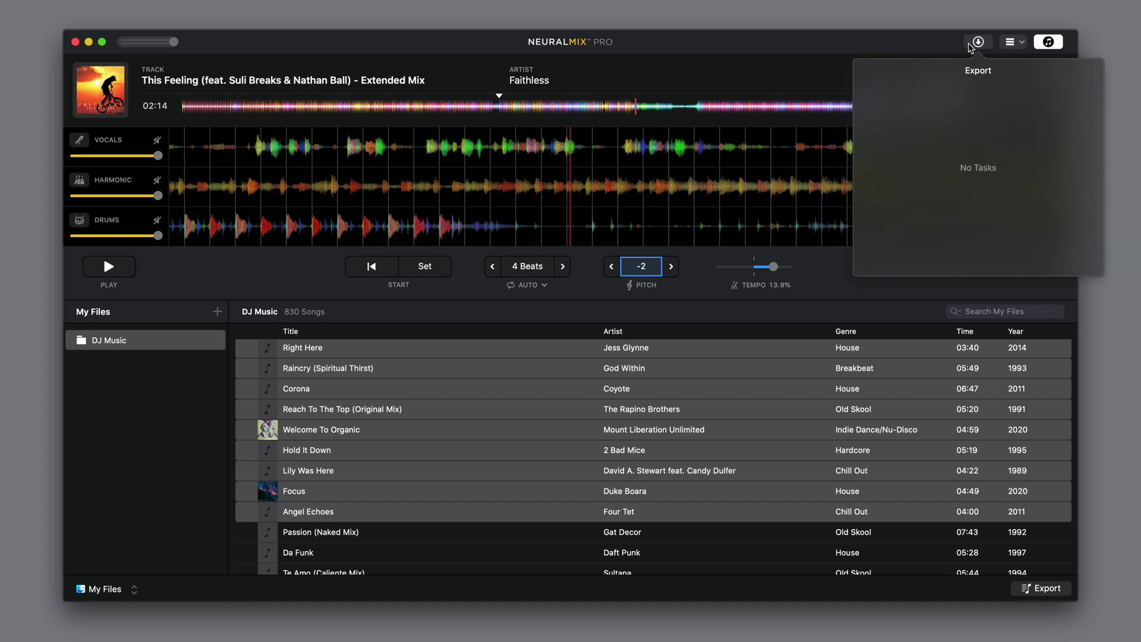
pyautogui.click(923, 48)
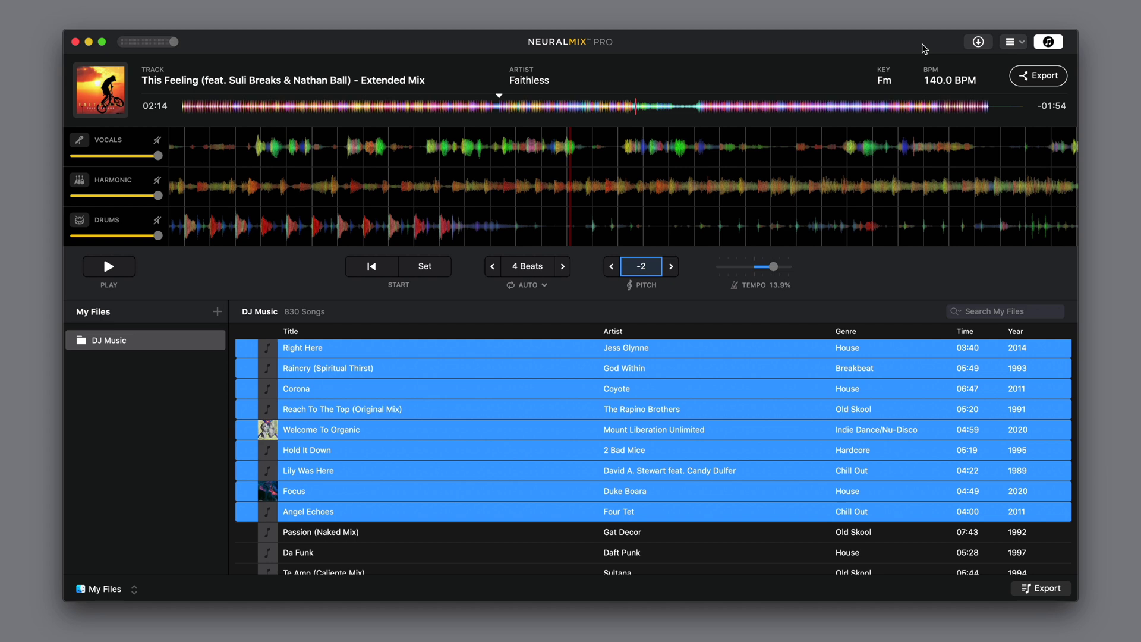
# Reset pitch to 0 and set an 8-beat loop from the 01:33 start cue.
pyautogui.click(672, 267)
pyautogui.click(371, 272)
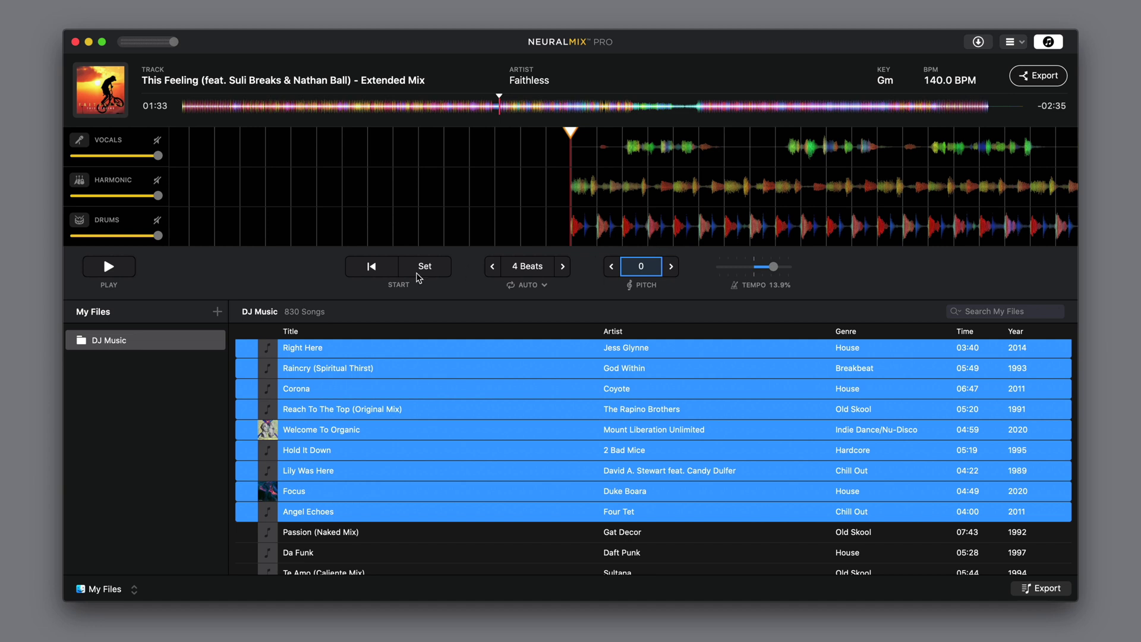
pyautogui.click(538, 272)
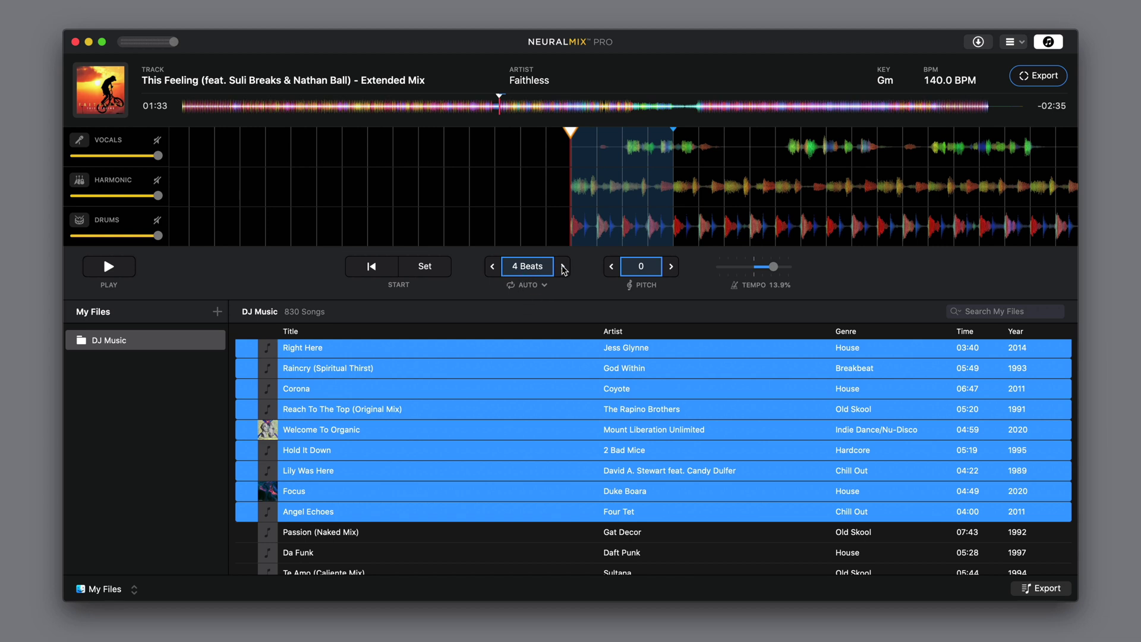
pyautogui.click(563, 267)
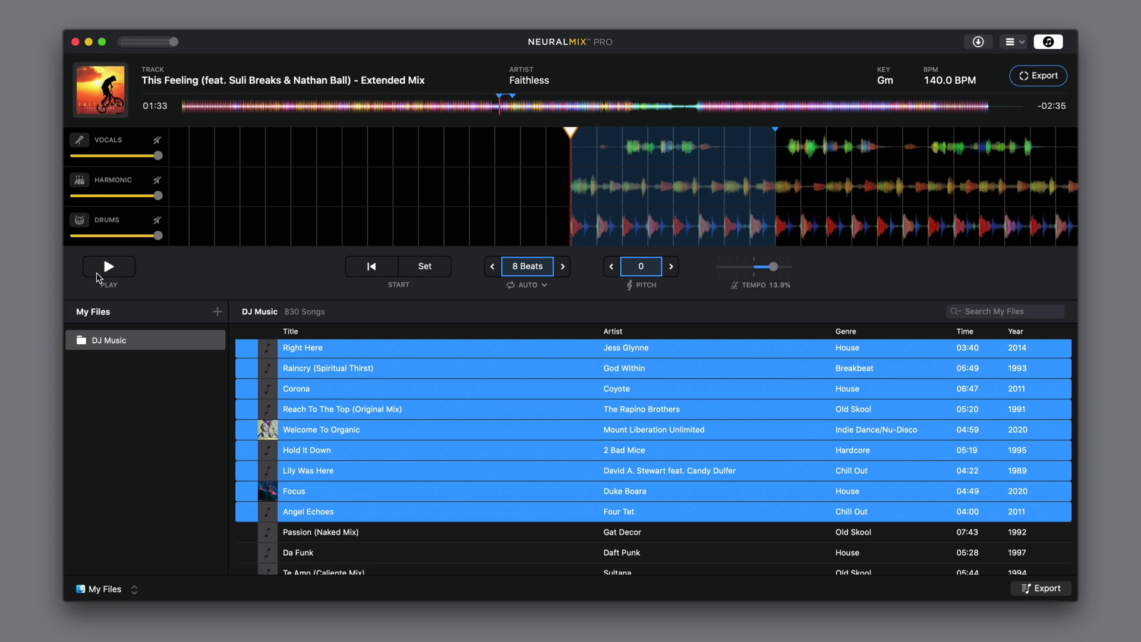
# Play the loop with tempo back at 0% and only the drums soloed.
pyautogui.click(106, 268)
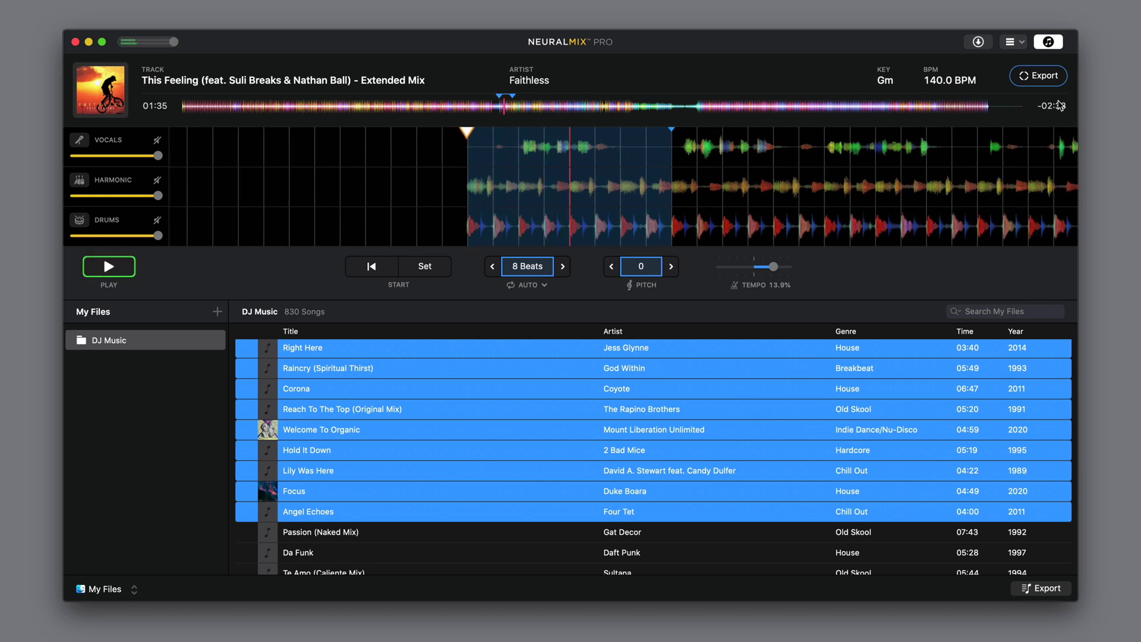
pyautogui.moveTo(774, 268); pyautogui.dragTo(754, 271)
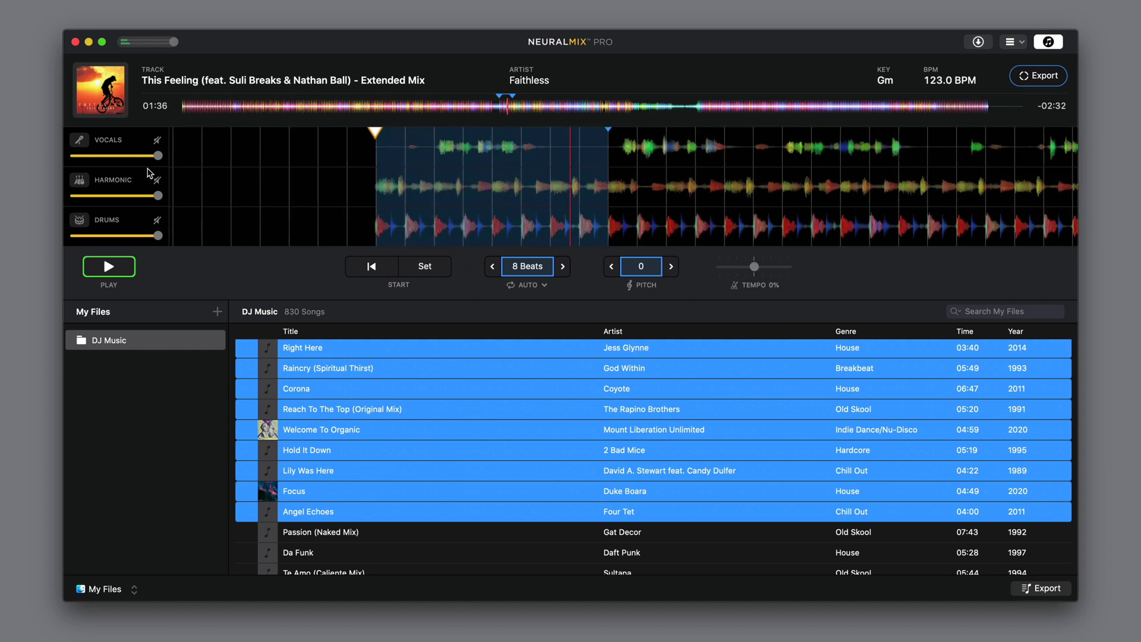
pyautogui.click(79, 221)
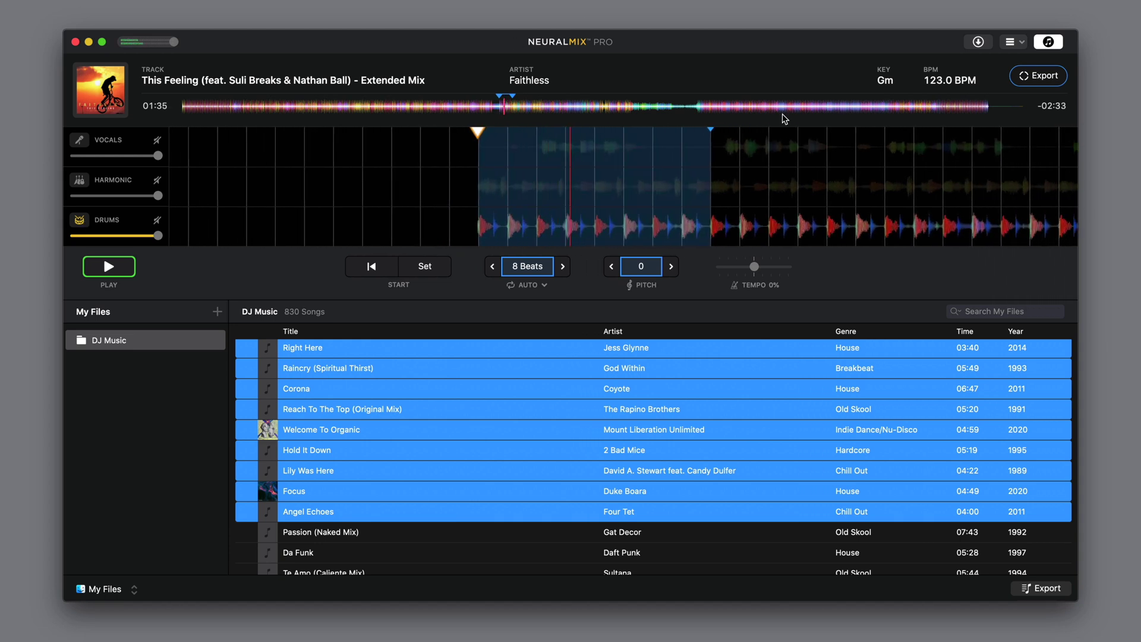
# Export the looped section with only the Drums stem enabled, Acappella off.
pyautogui.click(1040, 77)
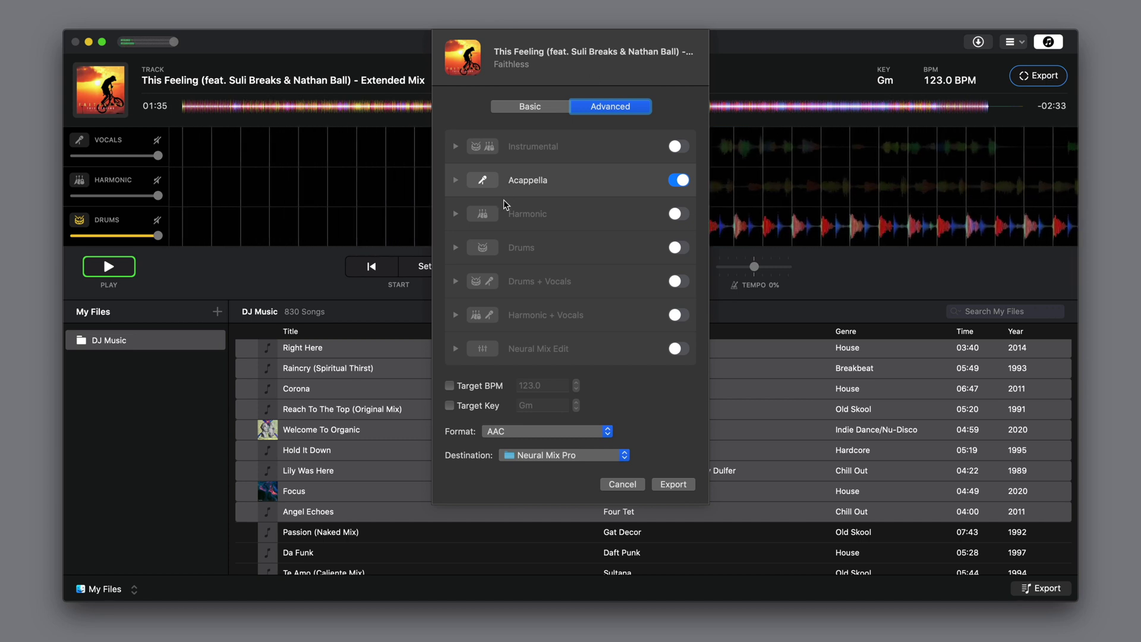
pyautogui.click(679, 180)
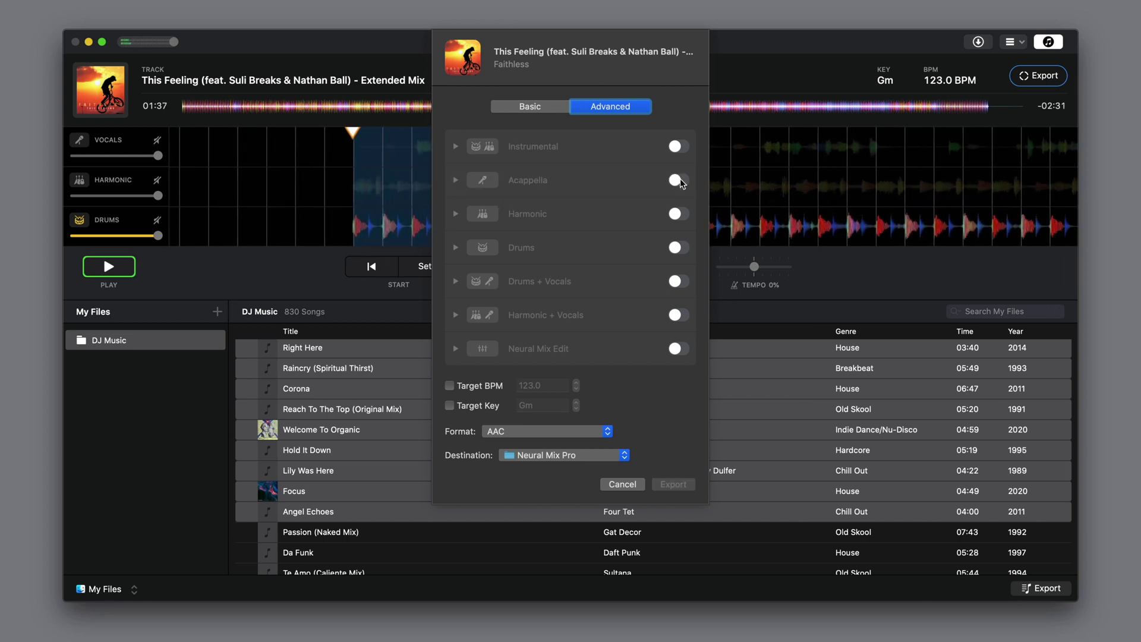
pyautogui.click(679, 247)
pyautogui.click(674, 484)
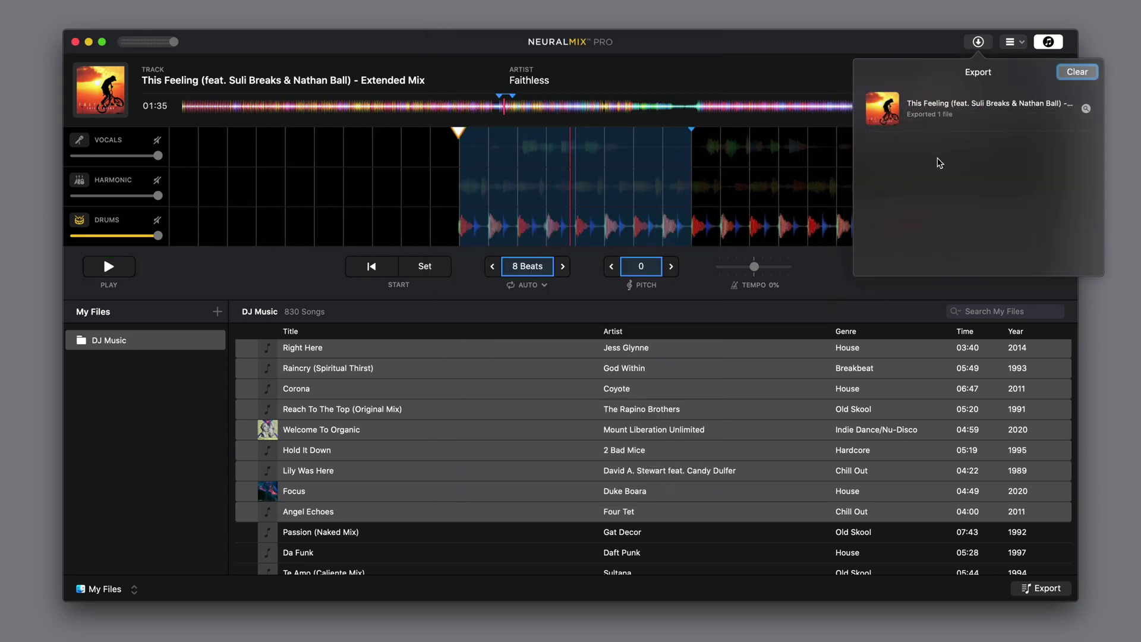
# Reveal the exported drum m4a, play it back, then close the player and folder.
pyautogui.click(1086, 108)
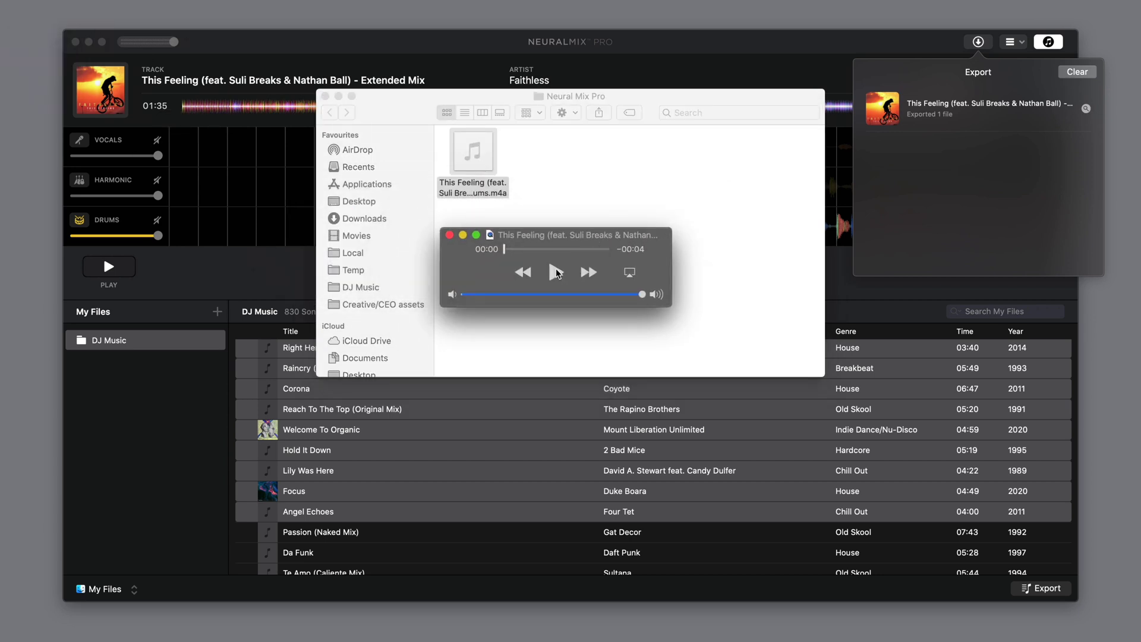
pyautogui.click(555, 272)
pyautogui.click(449, 235)
pyautogui.click(326, 96)
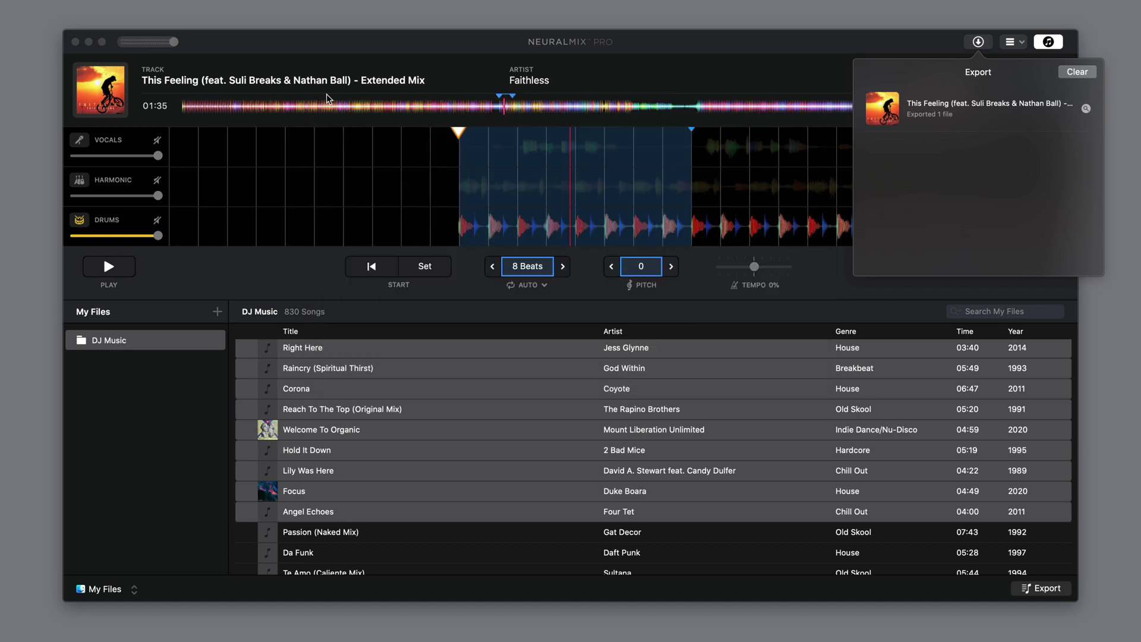